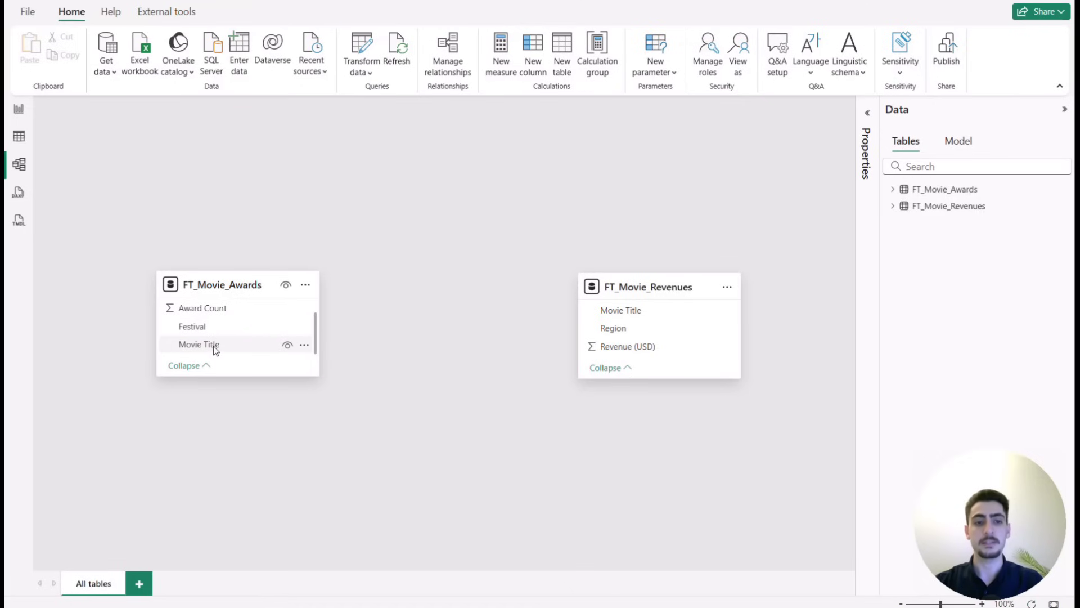
- Create a many-to-many relationship between FT_Movie_Awards and FT_Movie_Revenues on Movie Title, with cross-filtering in both directions
left_click_drag(215, 346, 615, 311)
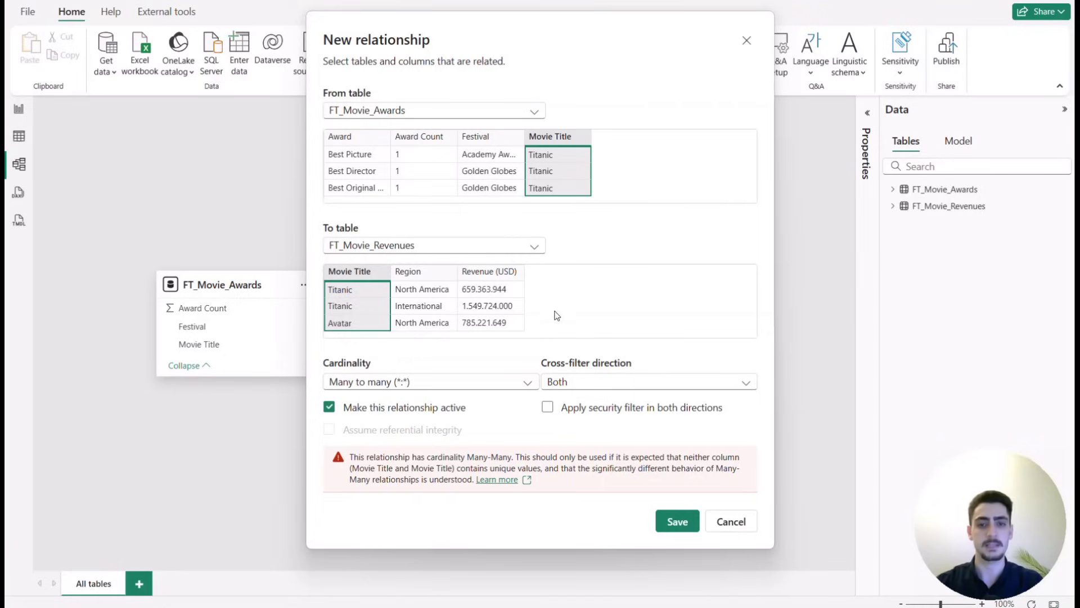
left_click(677, 521)
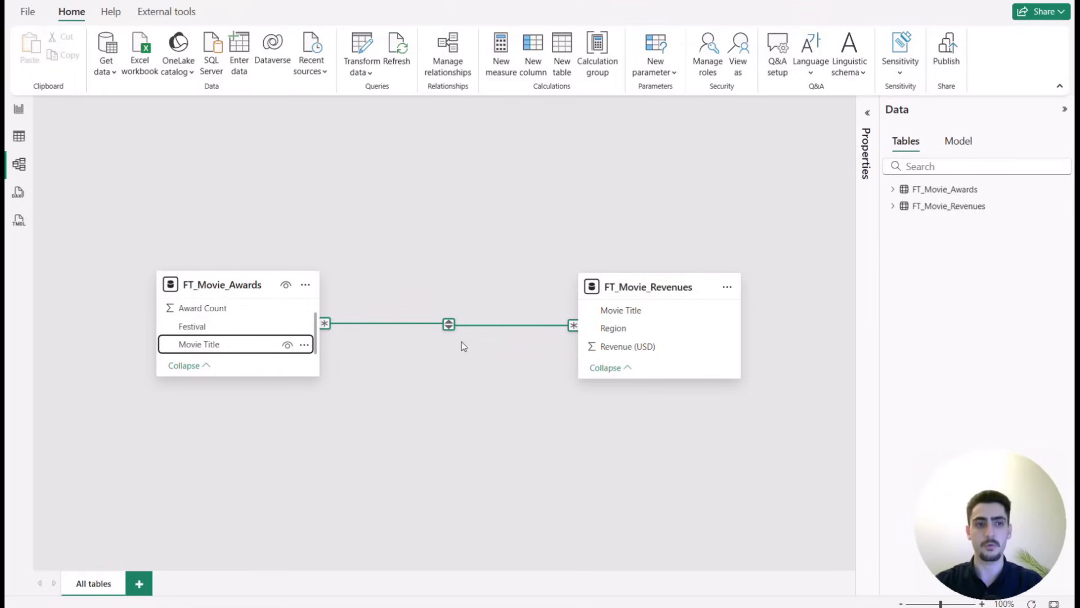
- Examine the rows of FT_Movie_Awards and FT_Movie_Revenues to compare their movie titles
left_click(25, 145)
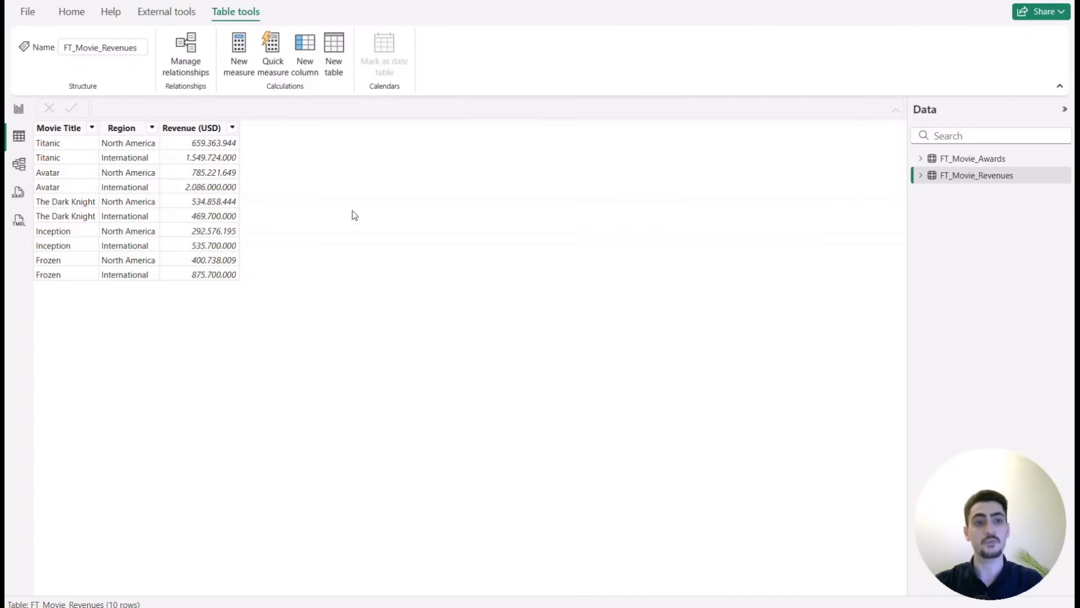
left_click(986, 160)
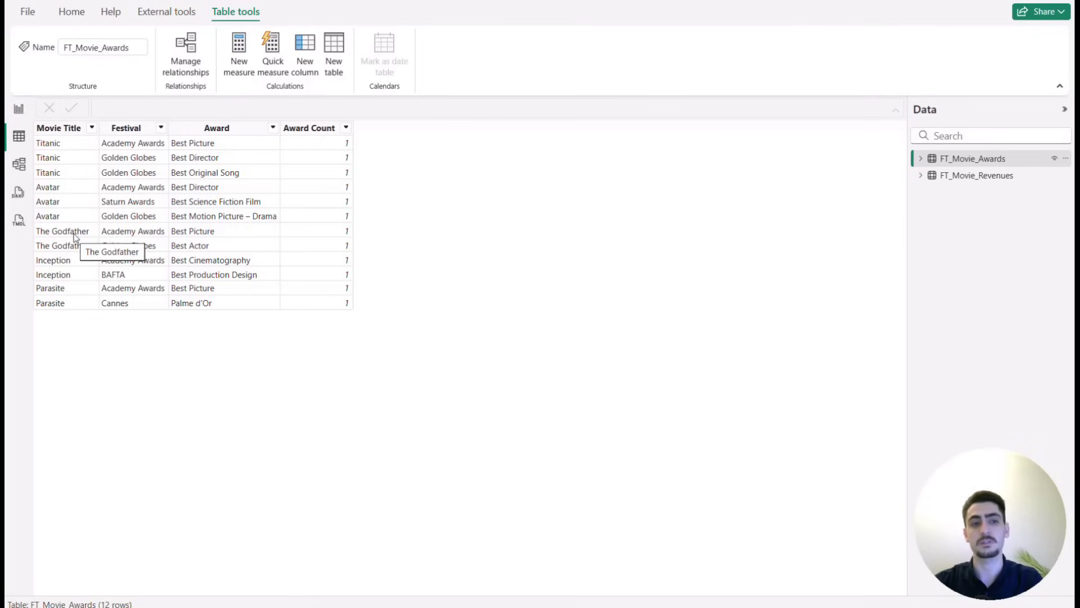
left_click(963, 178)
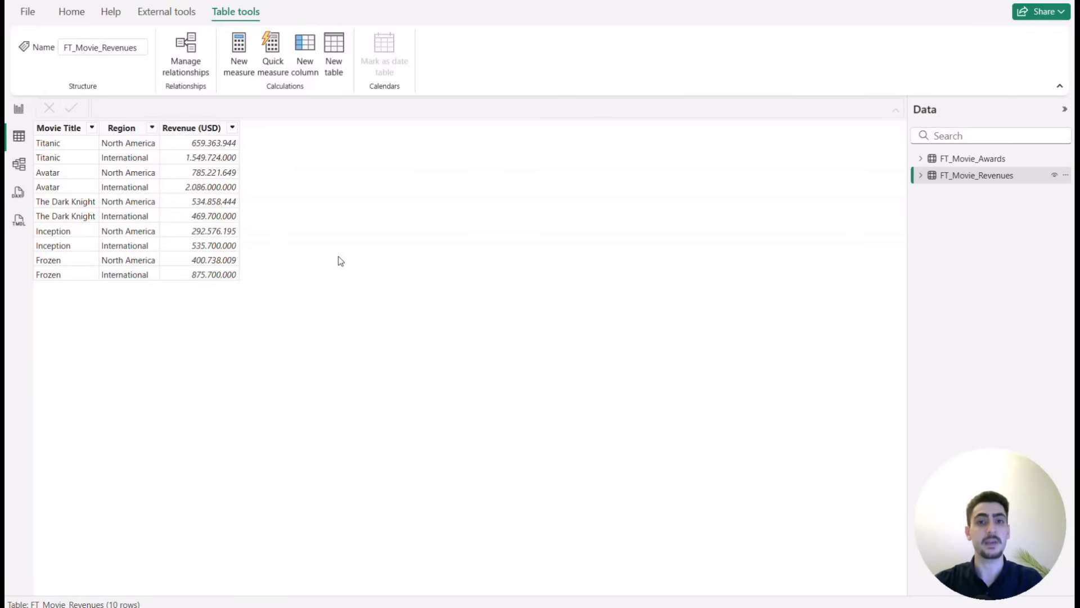
- Add a table visual to the middle of the report page and enlarge it
left_click(18, 108)
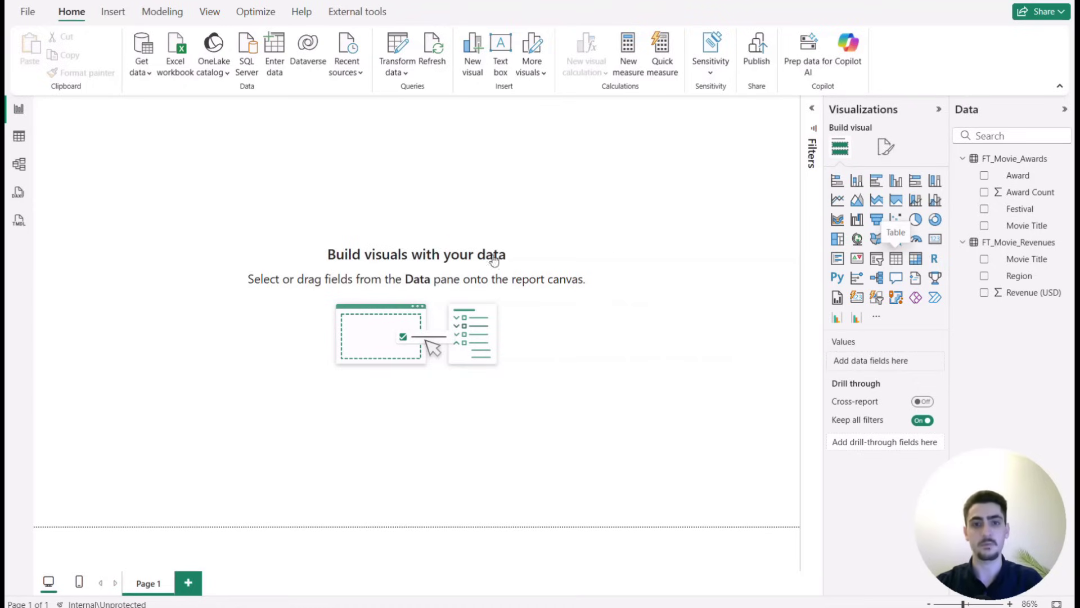
left_click_drag(192, 202, 434, 265)
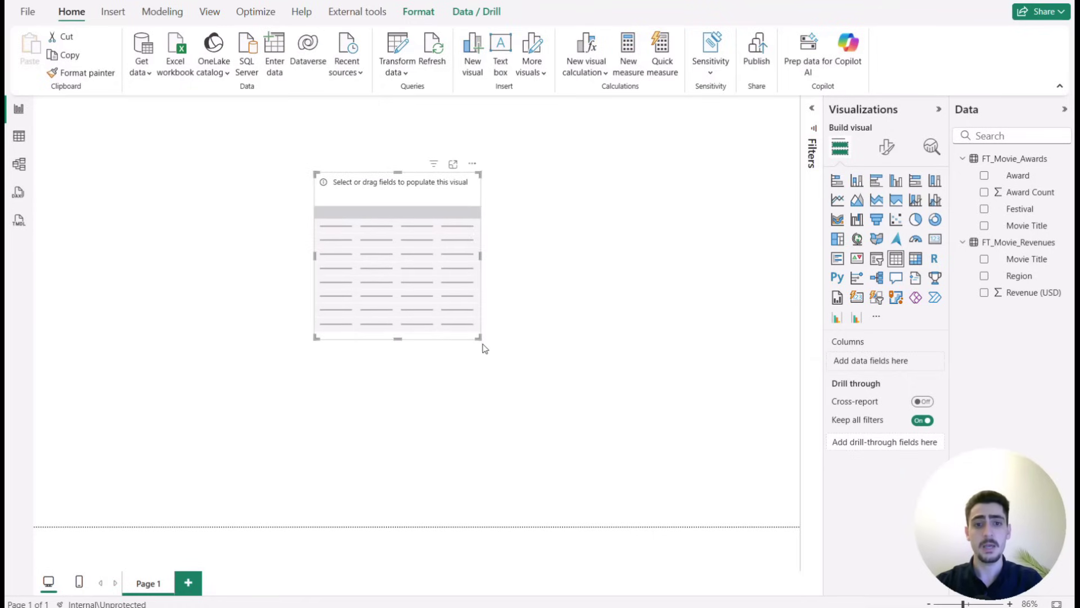
left_click_drag(478, 337, 552, 390)
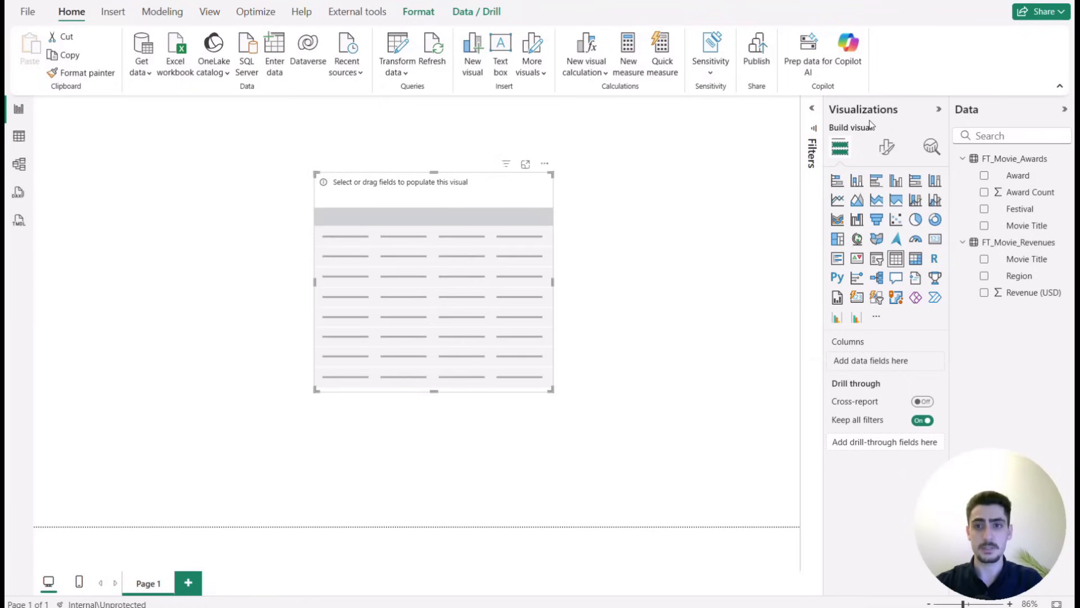
- Fill the table visual with Movie Title and Award Count from FT_Movie_Awards and Revenue (USD), enlarging and repositioning the visual
left_click(983, 225)
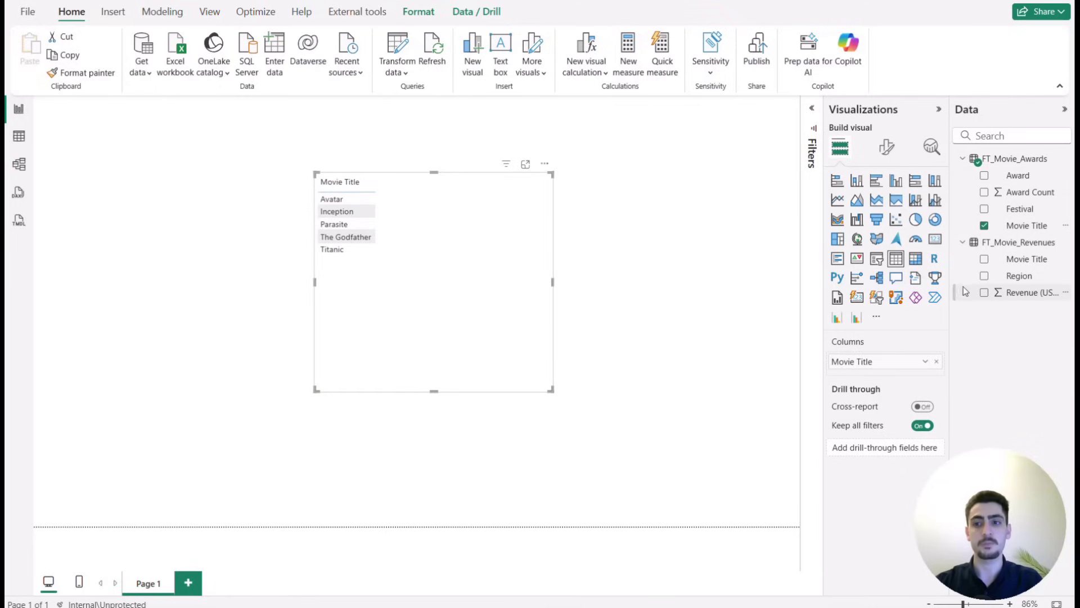
left_click(984, 293)
left_click_drag(552, 389, 632, 428)
left_click_drag(576, 316, 641, 343)
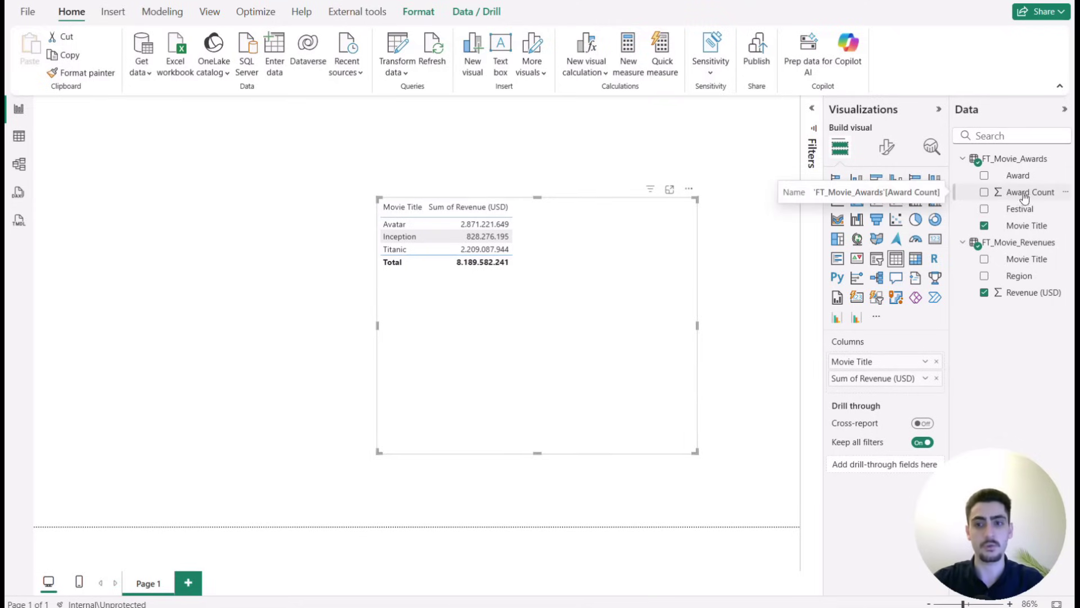
left_click(984, 191)
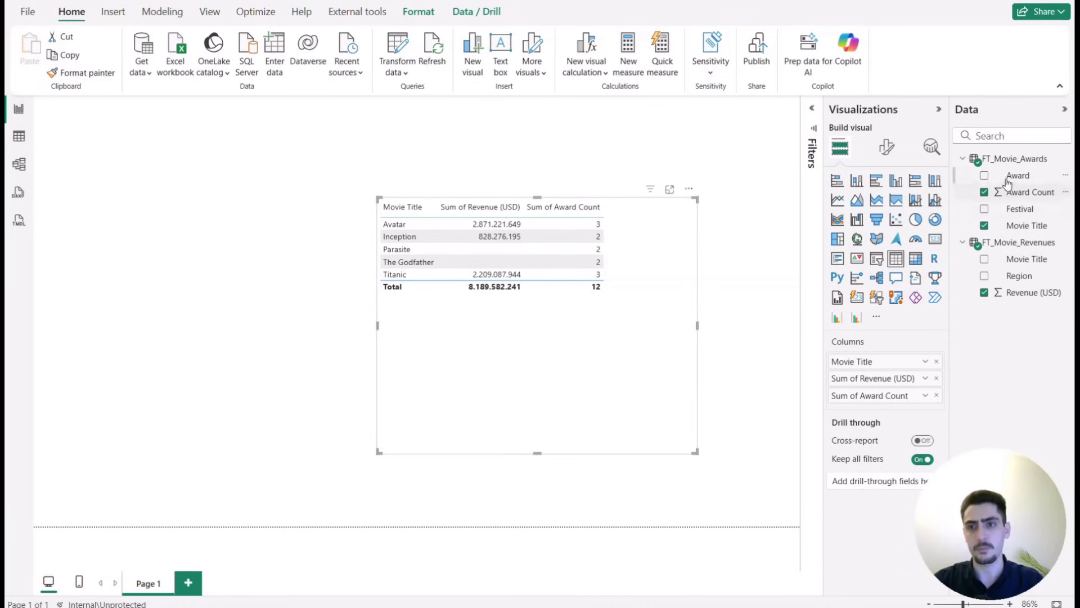
- Replace the table visual's Movie Title with the one from FT_Movie_Revenues, placed as the first column
left_click(984, 226)
left_click_drag(1015, 262, 889, 357)
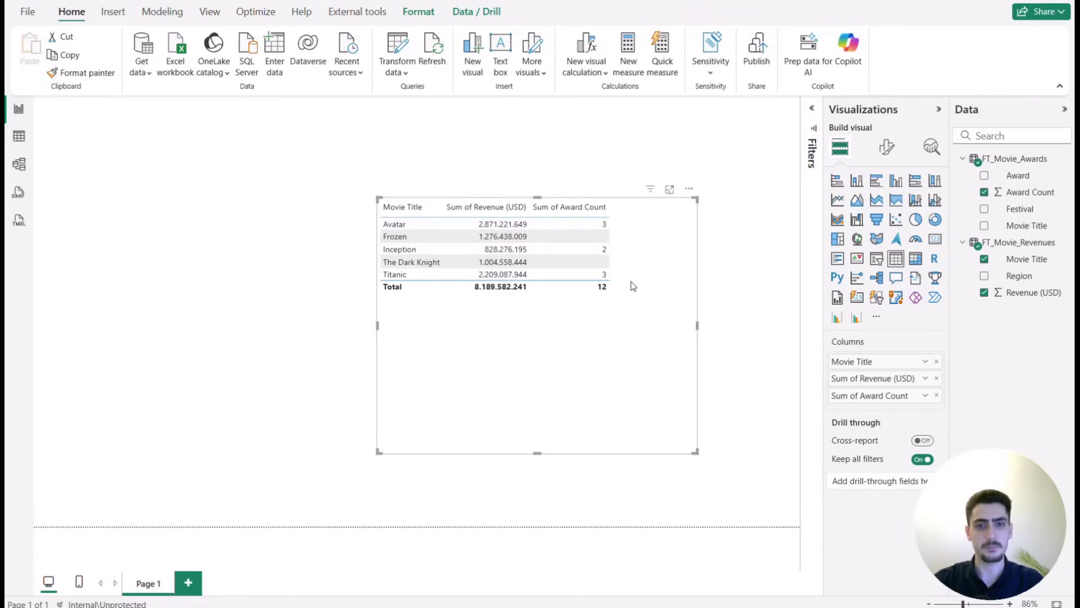
- Sort the table visual by Sum of Award Count in descending order and remove that field from the visual
left_click(601, 207)
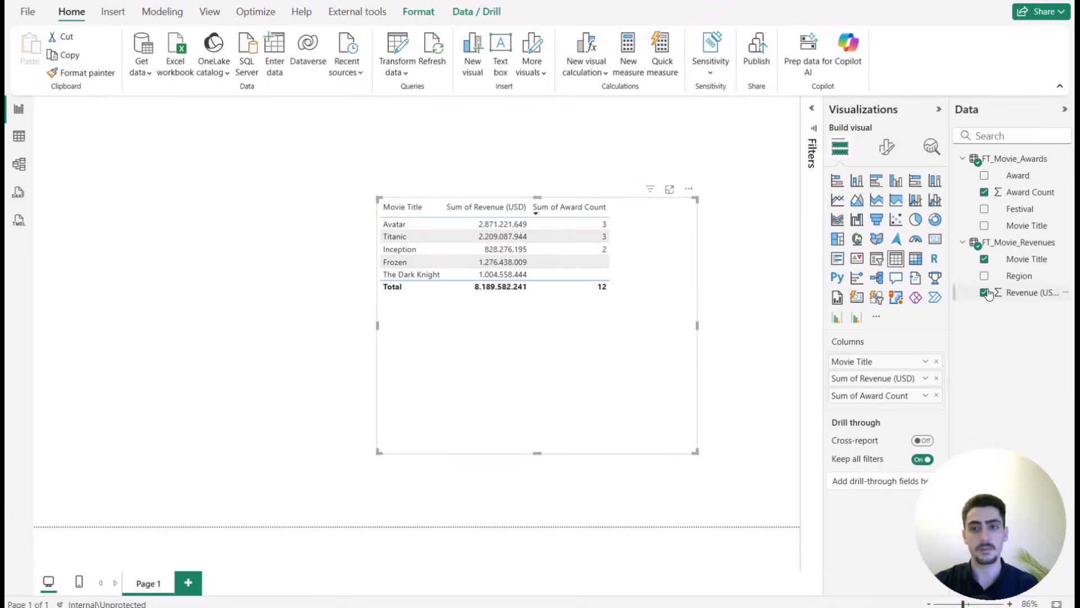
left_click(936, 394)
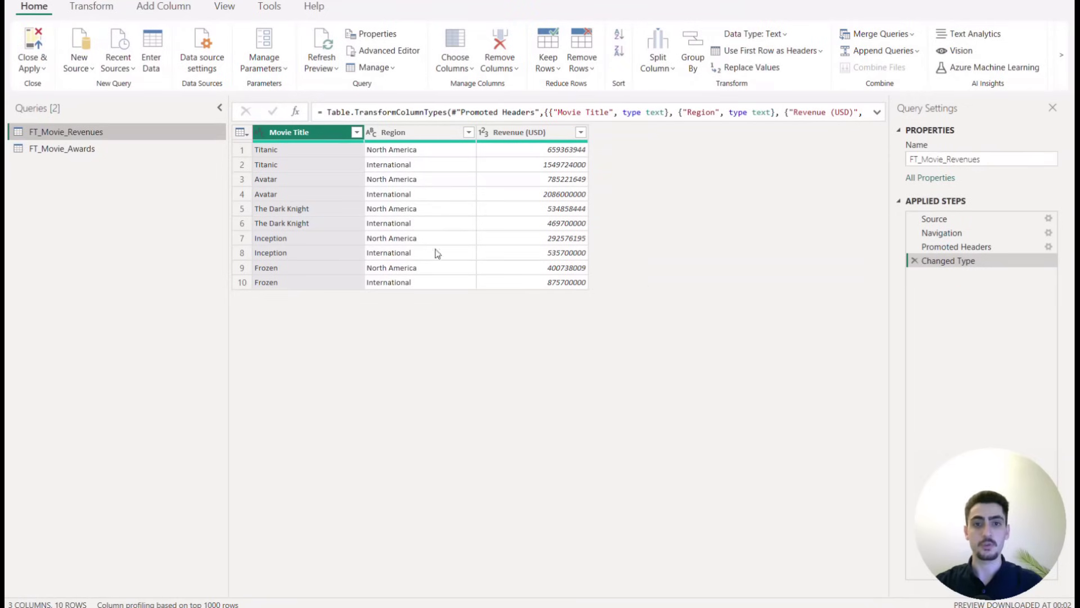
- Try appending FT_Movie_Revenues to the existing FT_Movie_Awards query in Power Query, inspect the combined columns, and delete the appended step
left_click(113, 149)
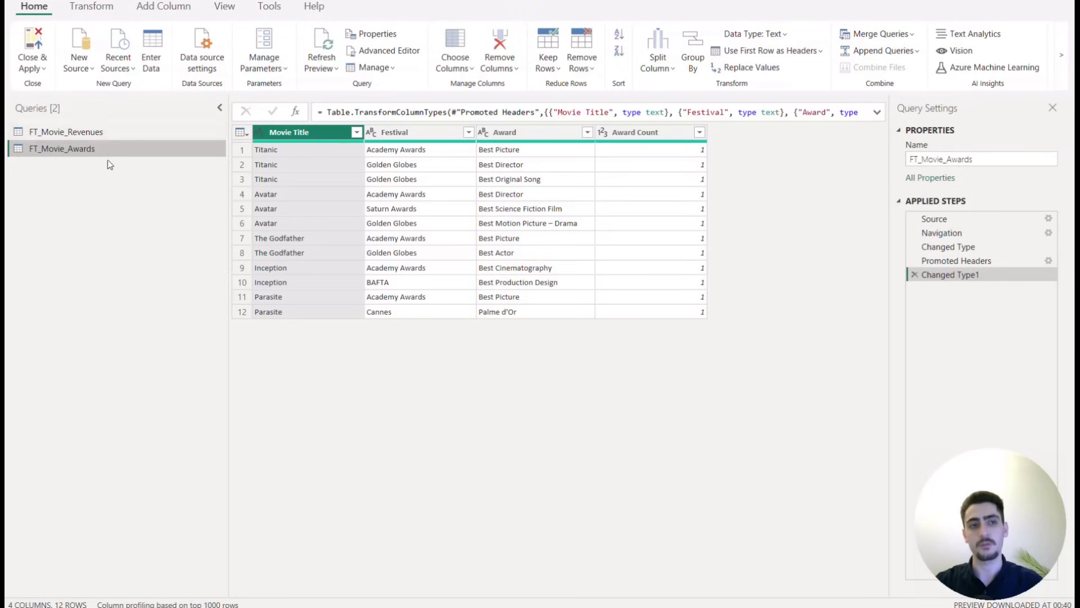
left_click(917, 51)
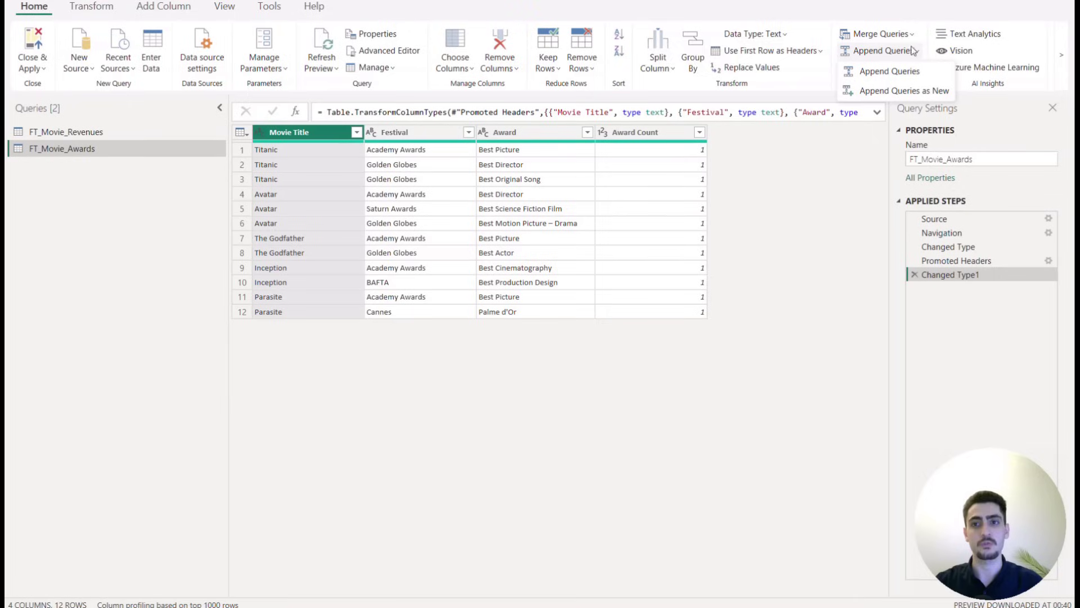
left_click(907, 76)
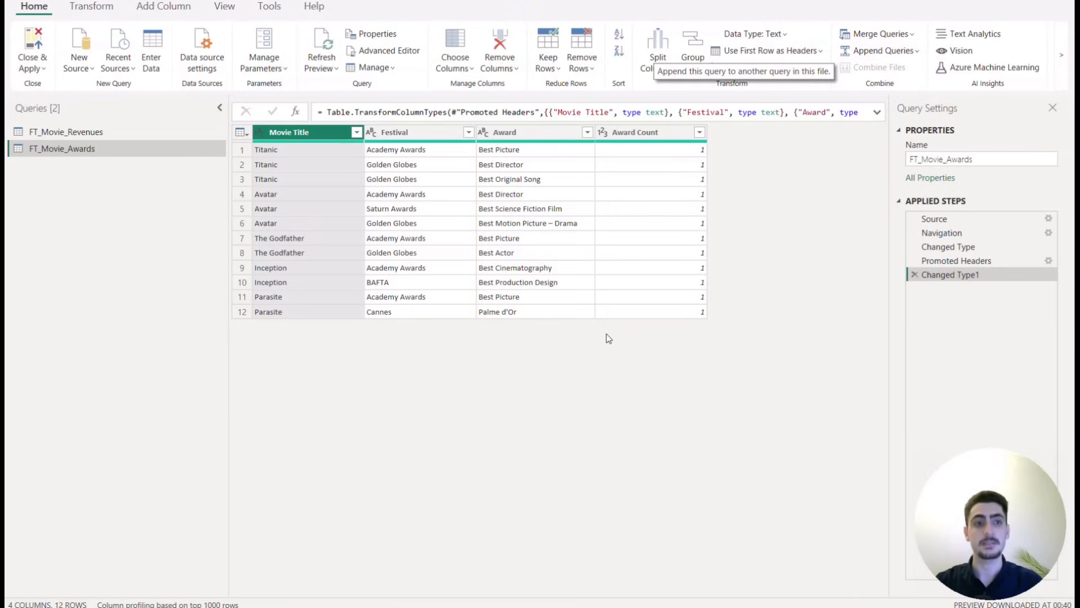
left_click(427, 319)
left_click(419, 349)
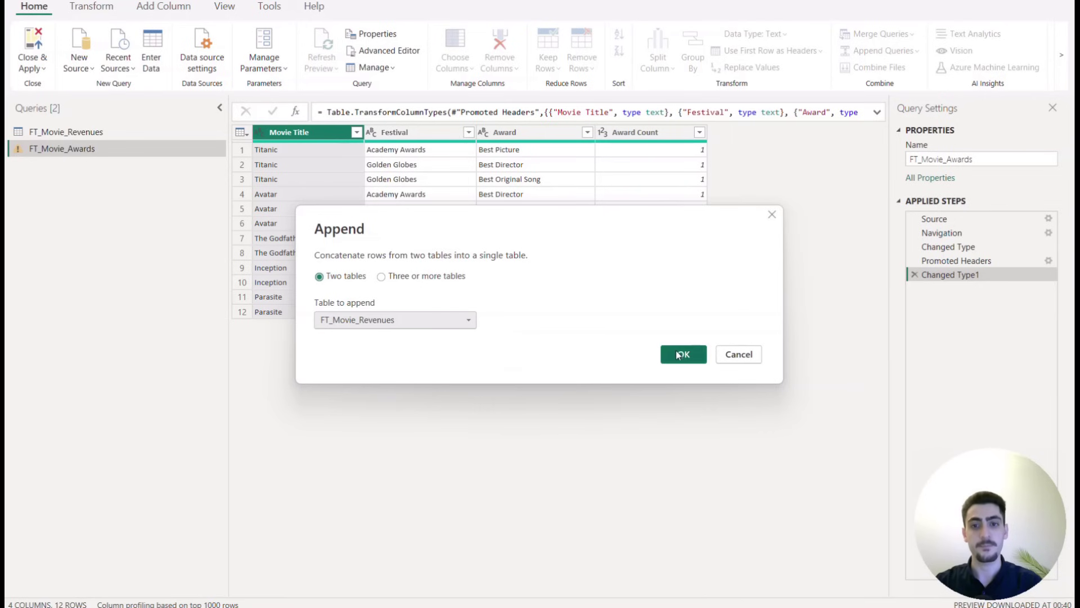
left_click(679, 355)
left_click_drag(736, 592, 788, 600)
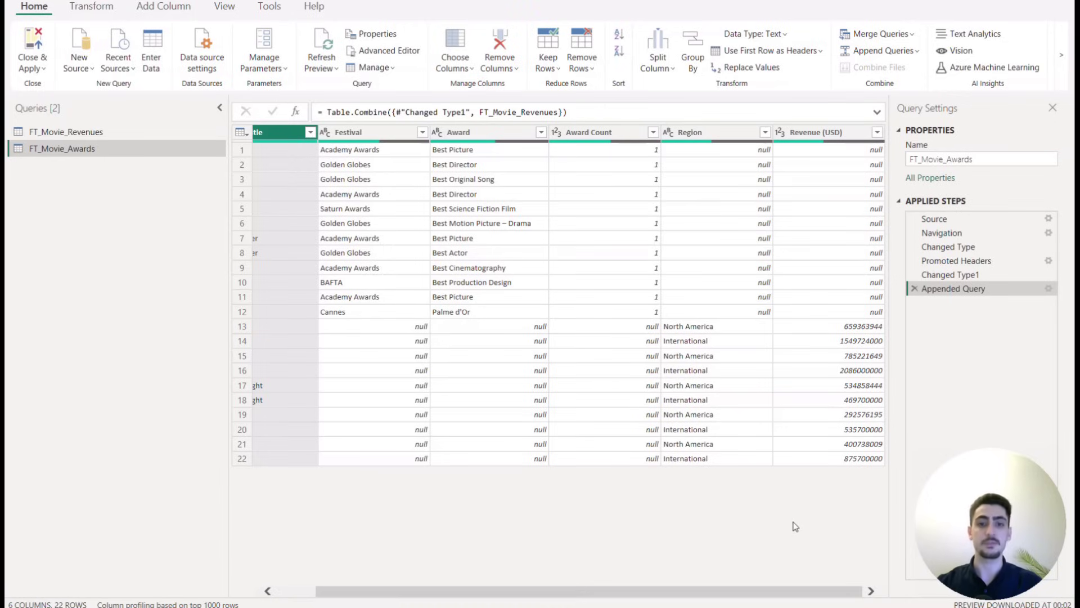
left_click_drag(765, 596, 725, 597)
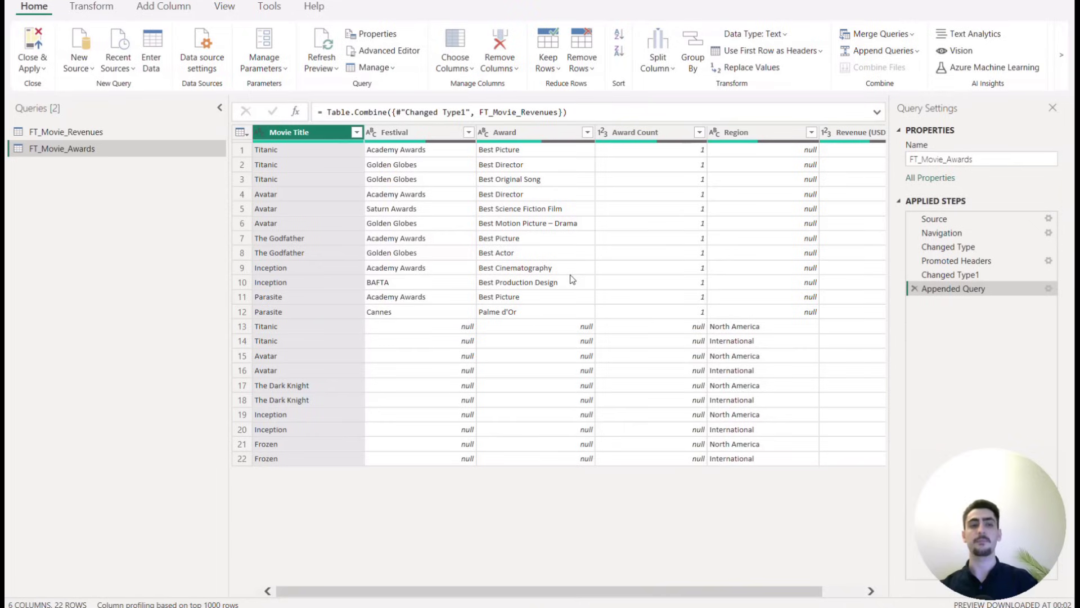
left_click(915, 288)
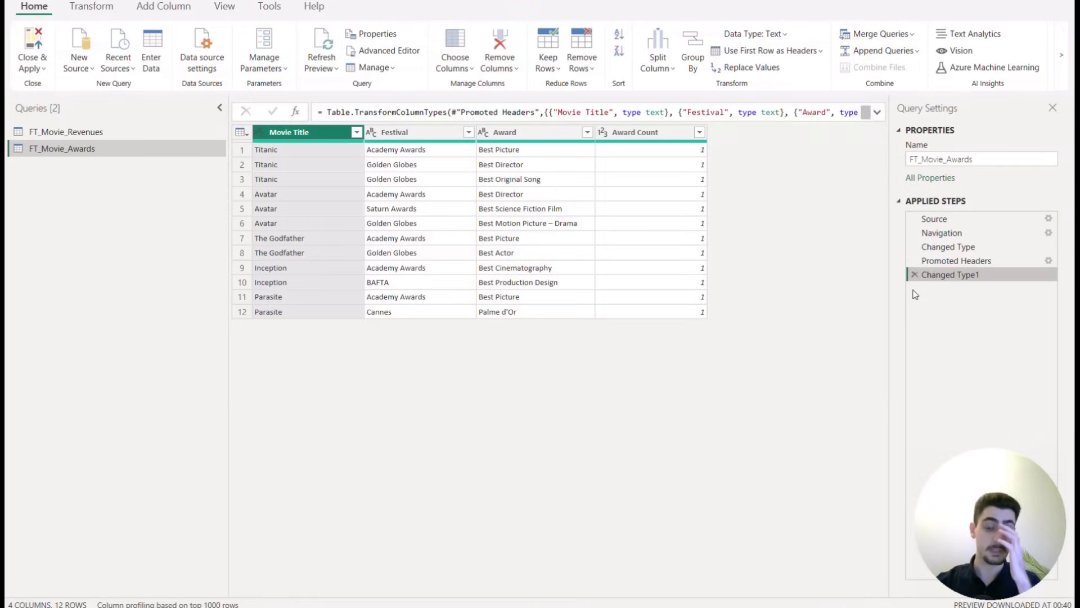
- Append FT_Movie_Awards and FT_Movie_Revenues as a new query, with FT_Movie_Revenues as the second table
left_click(912, 52)
left_click(908, 92)
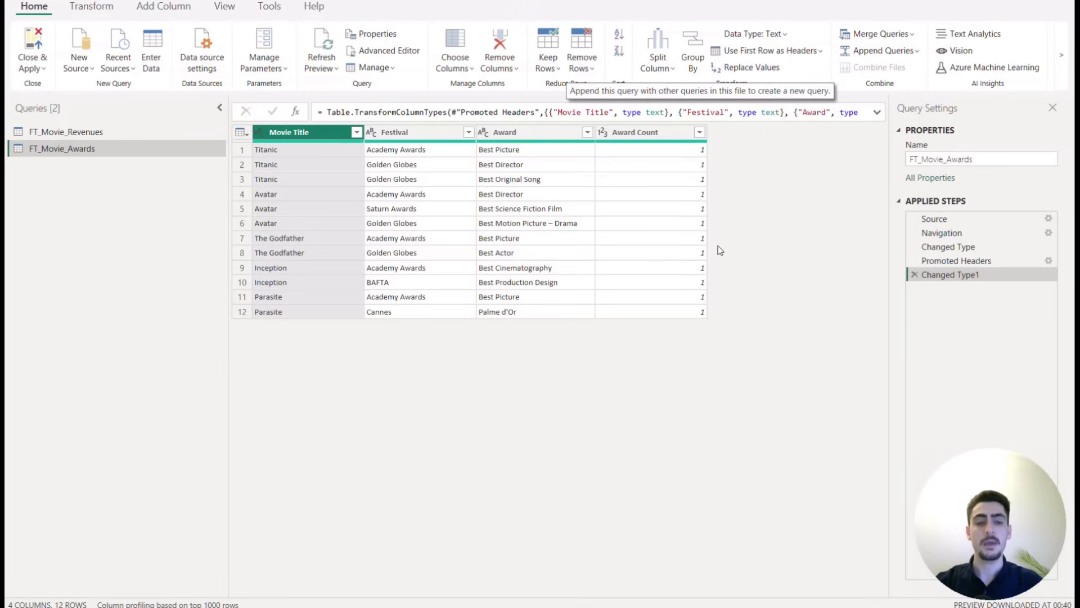
left_click(460, 342)
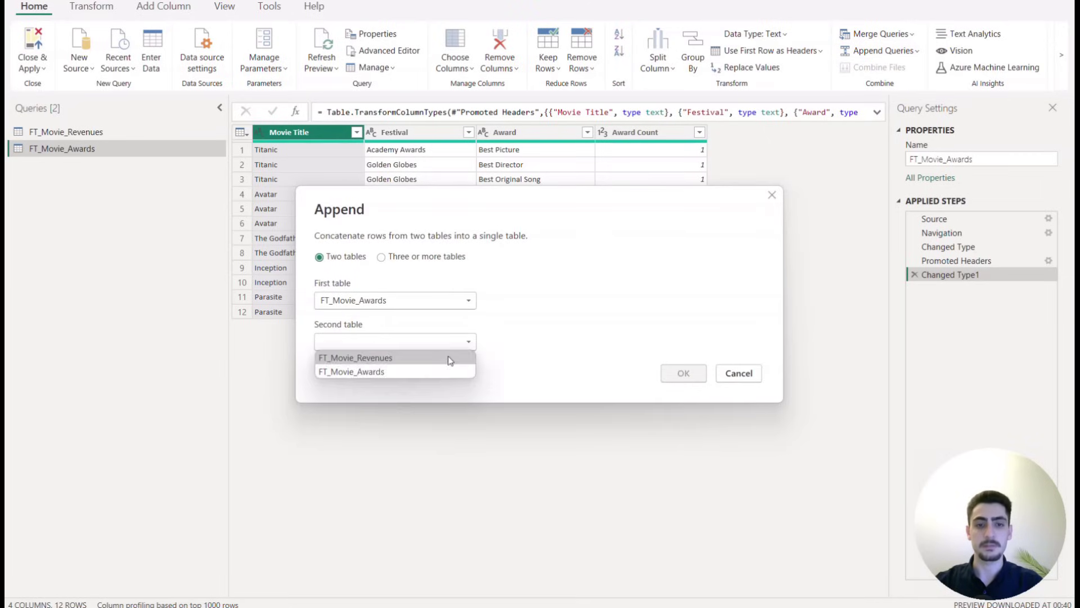
left_click(426, 356)
left_click(673, 375)
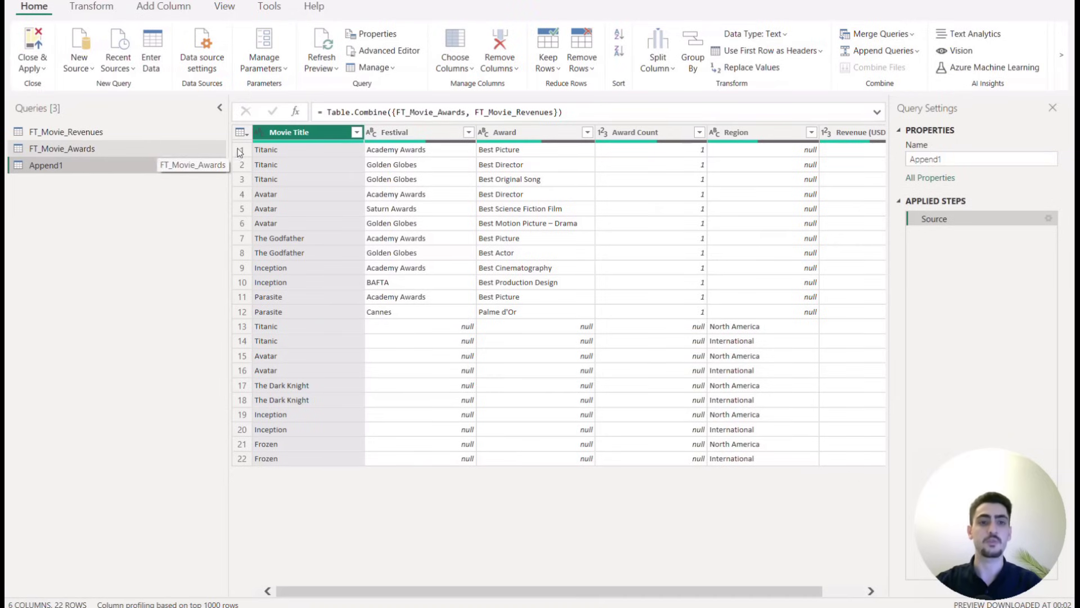
- Keep only the Movie Title column in the appended query and remove its duplicate values
right_click(303, 134)
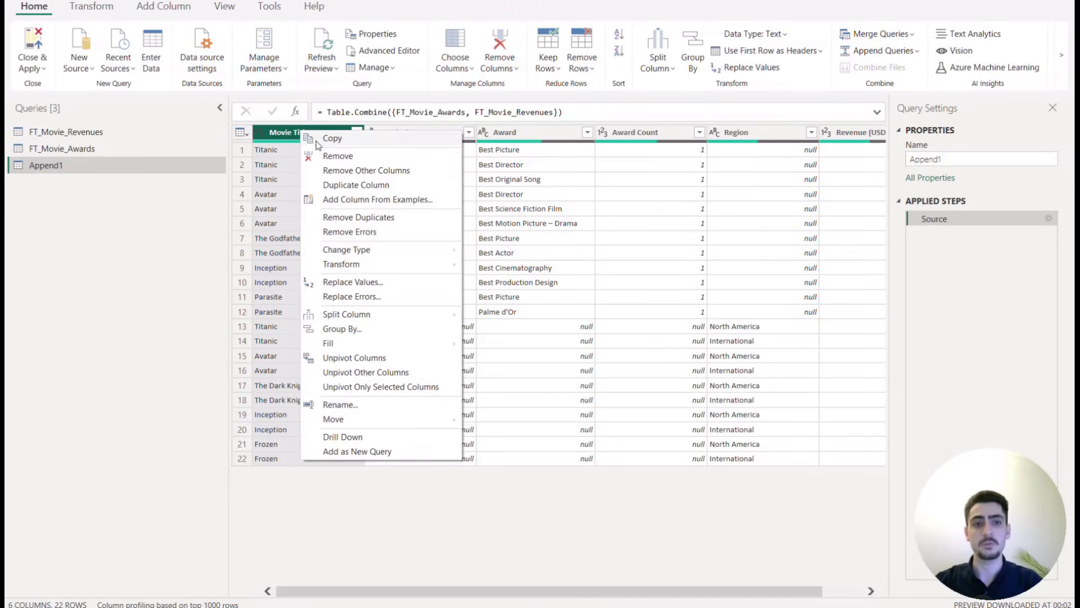
left_click(357, 171)
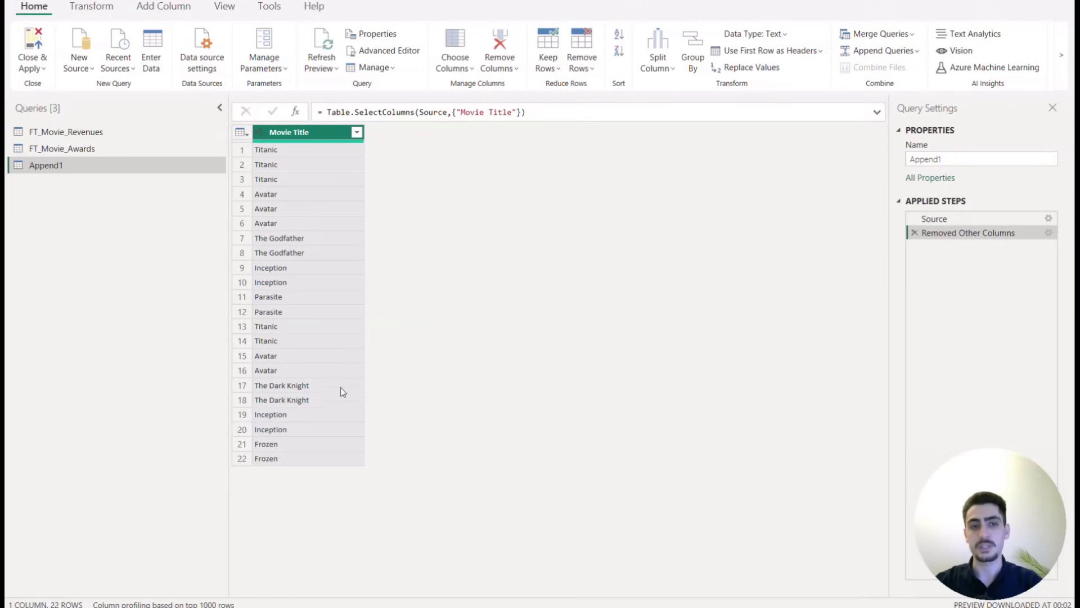
right_click(306, 135)
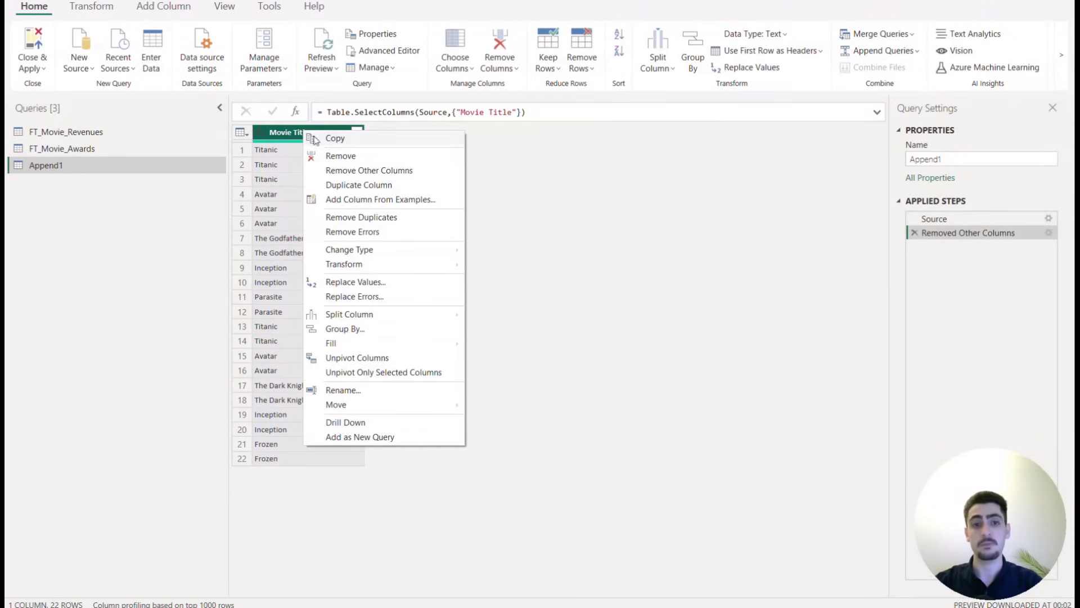
left_click(395, 218)
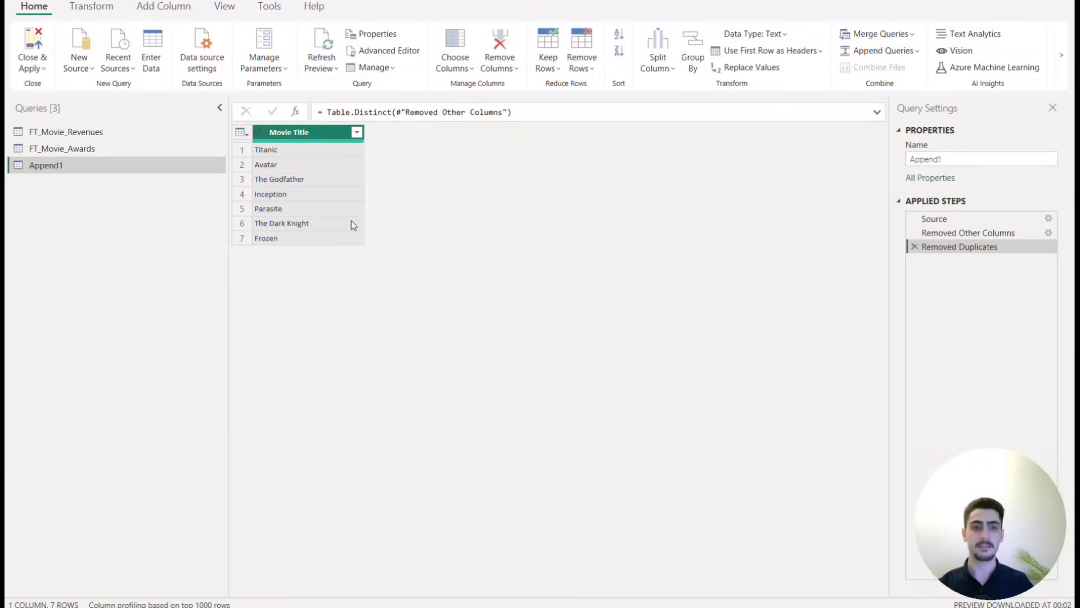
- Rename the appended query as DT_Movie Title
double_click(934, 159)
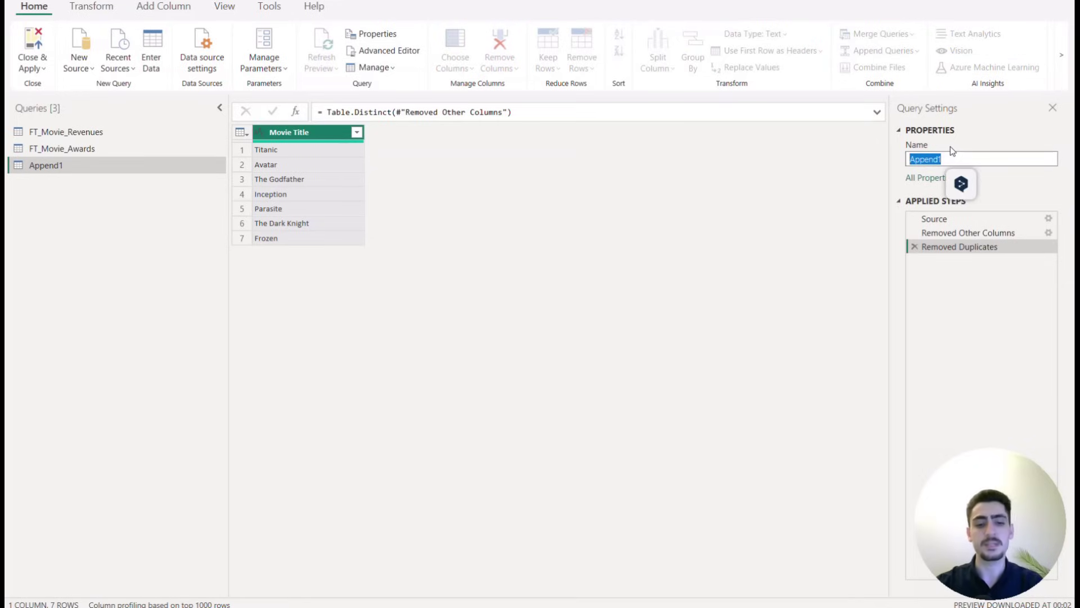
type("DT_Movie Title")
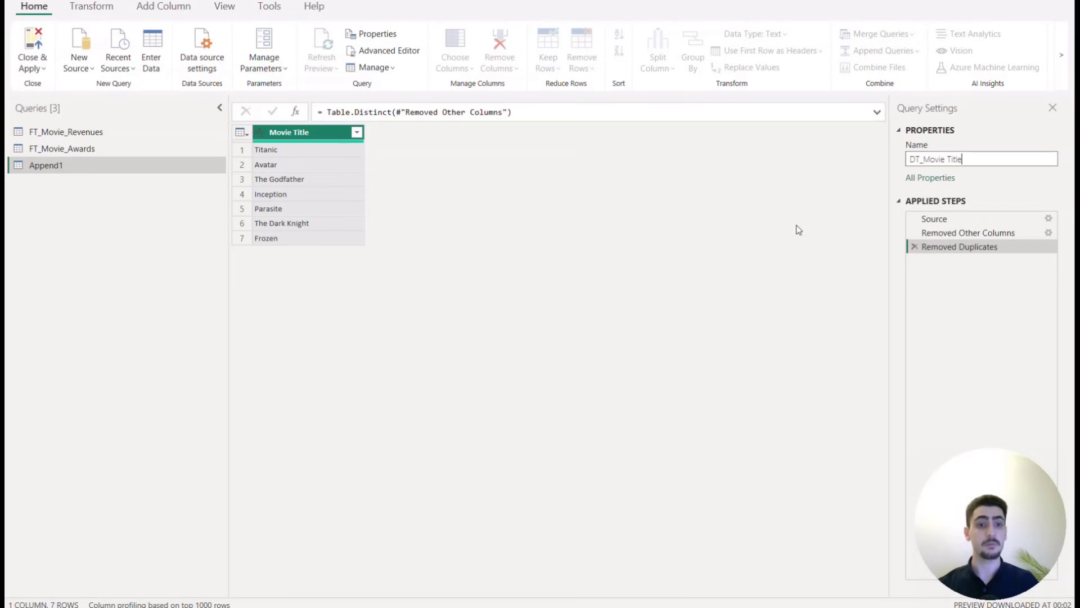
key("Return")
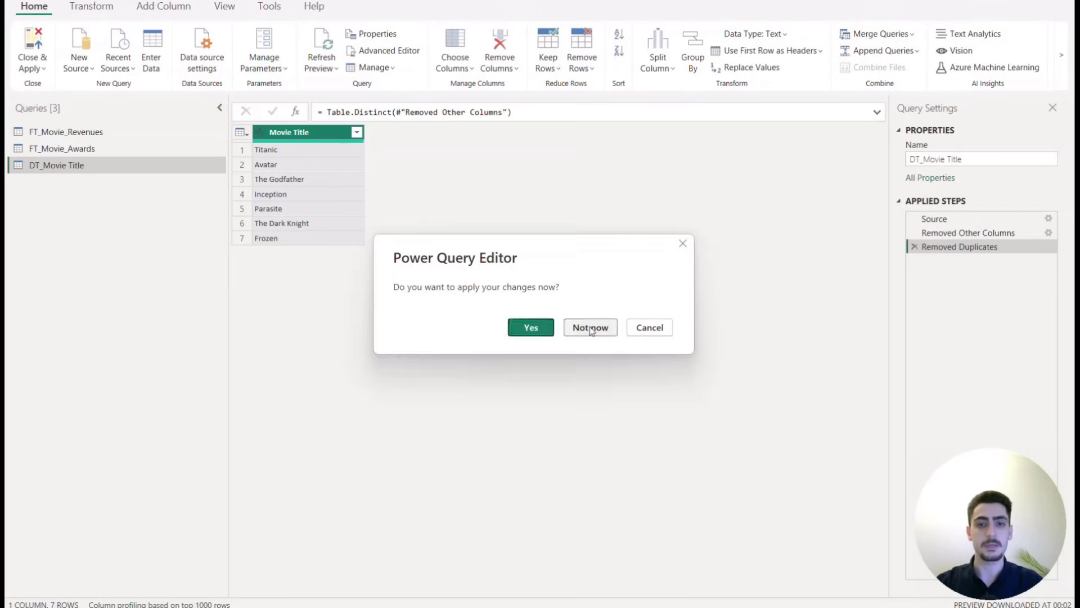
- Leave Power Query Editor without applying the changes and discard the pending query changes in the report
left_click(589, 326)
key("alt+Tab")
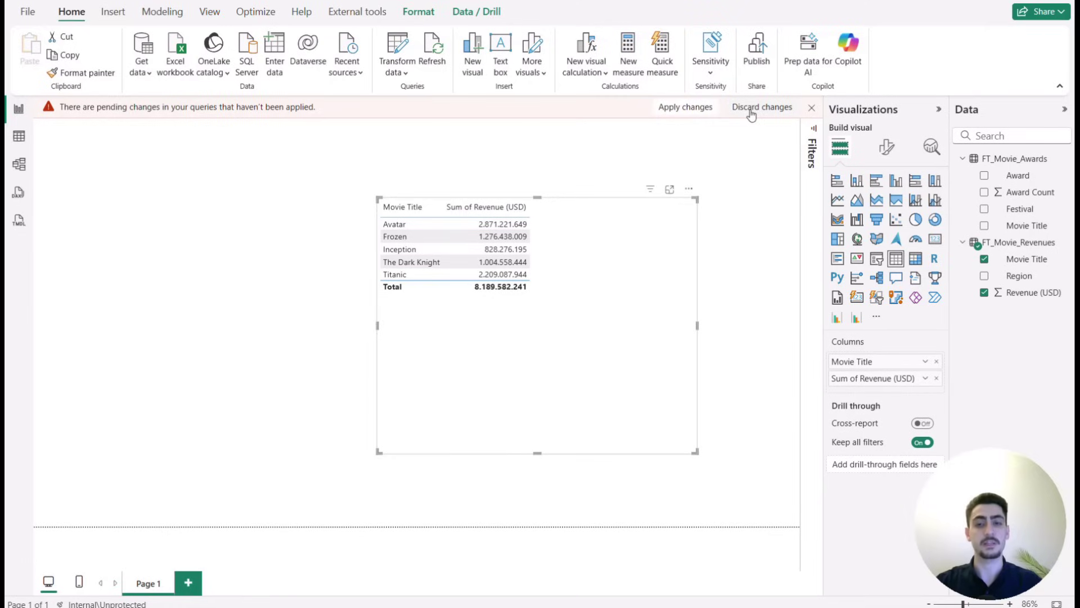
left_click(752, 114)
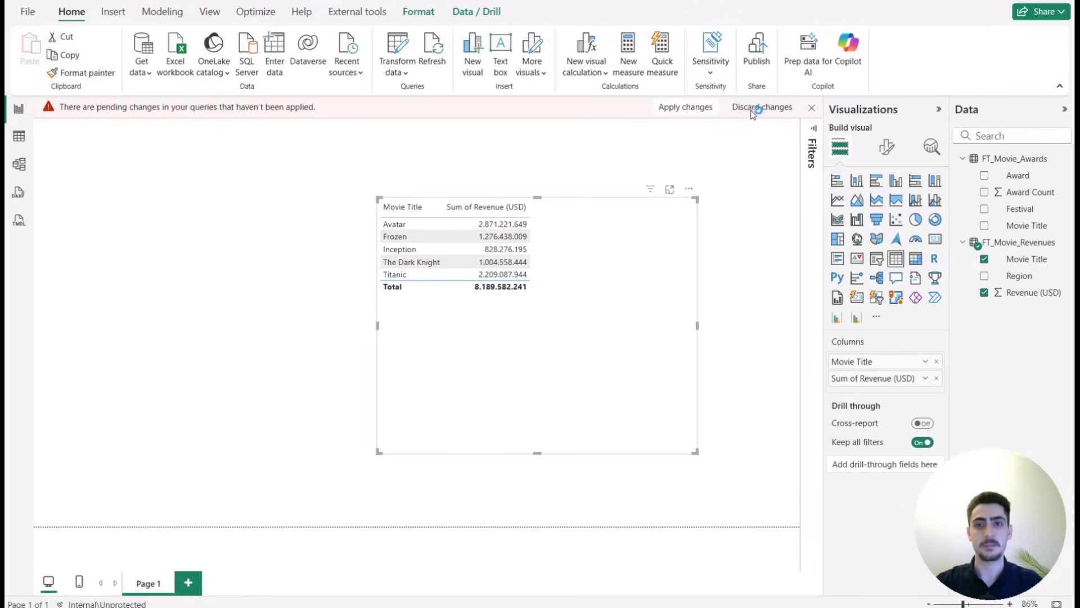
left_click(605, 342)
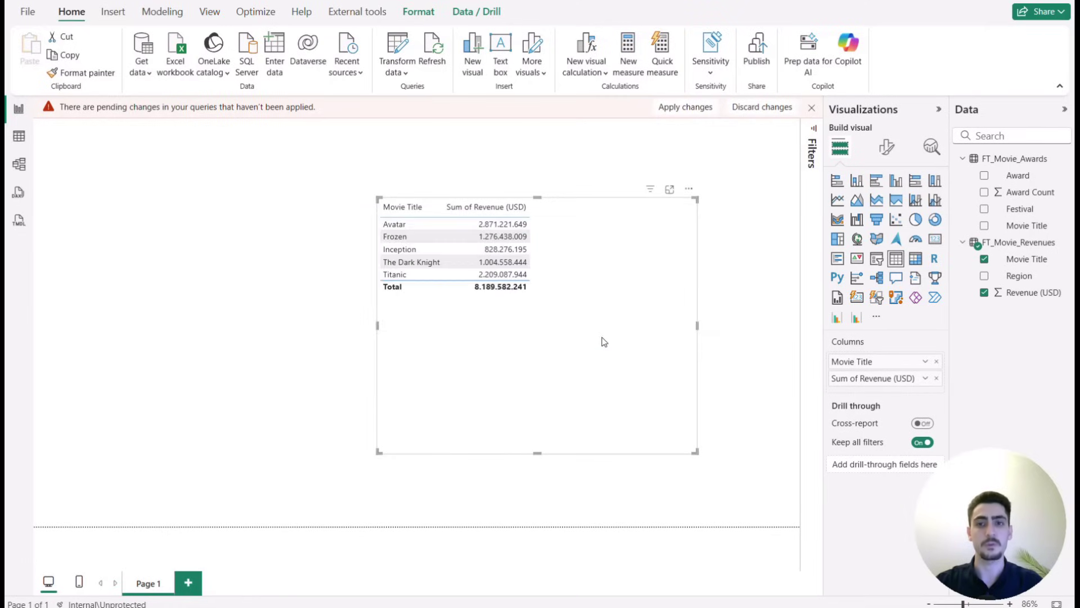
- Start a new calculated table in the table view and name it DT_Movie Title in its DAX formula
left_click(19, 140)
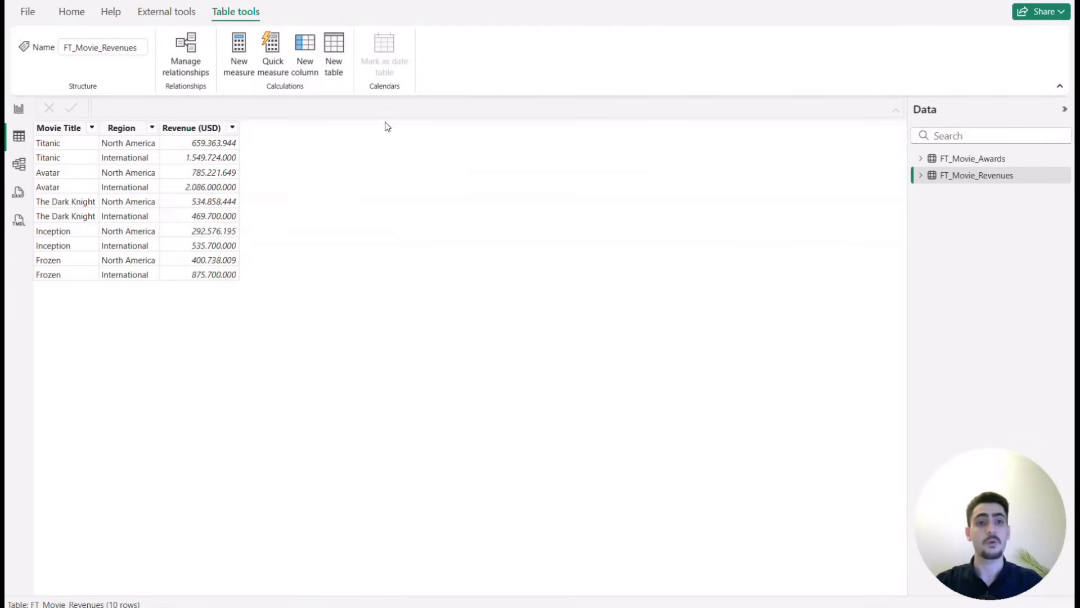
left_click(340, 58)
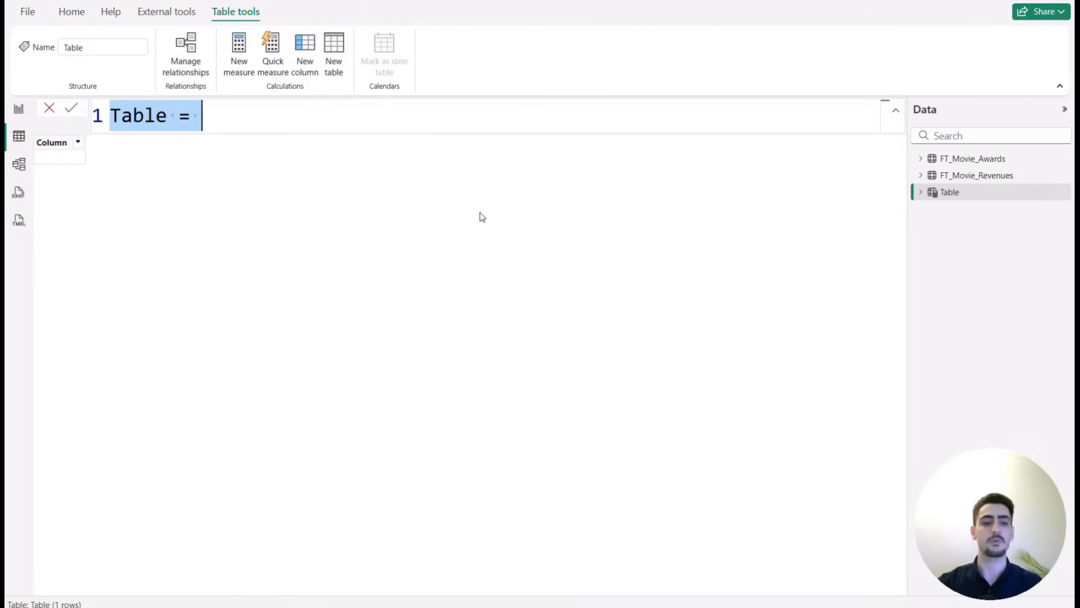
type("DT_")
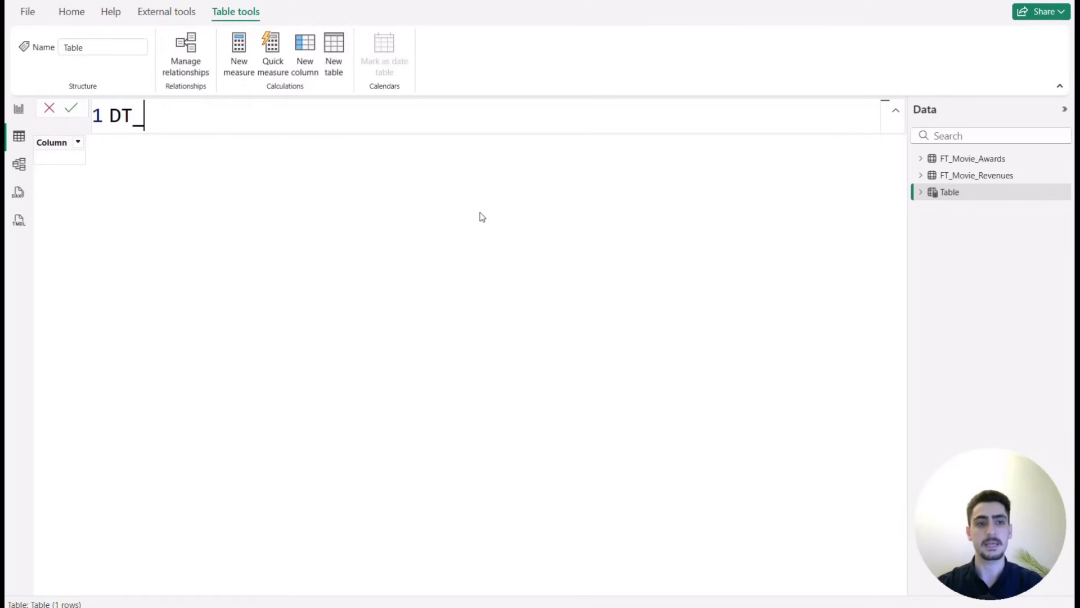
type("Movie Title =")
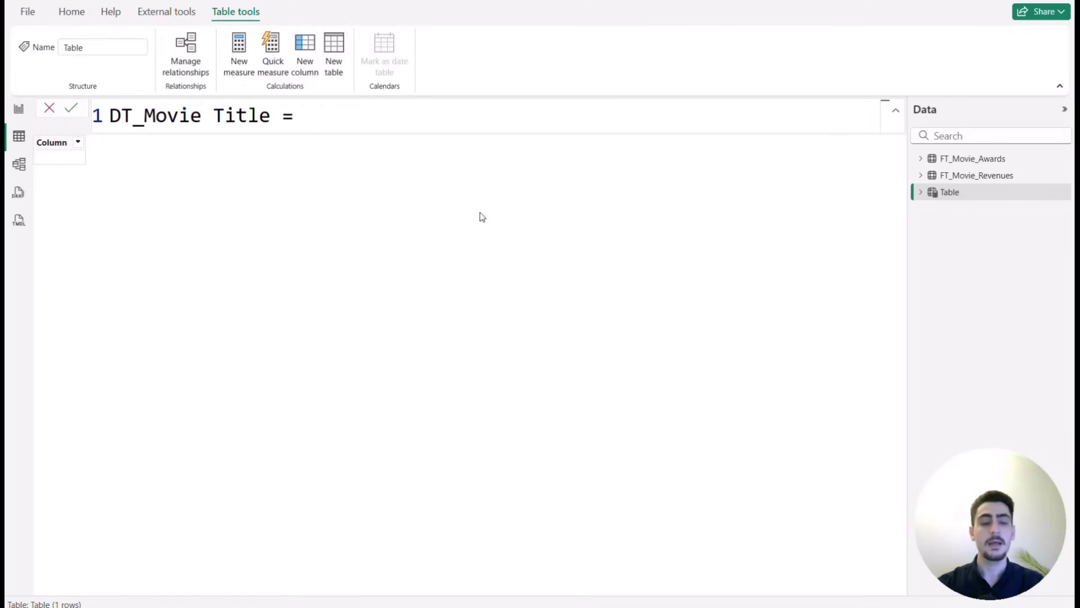
key("shift+Return")
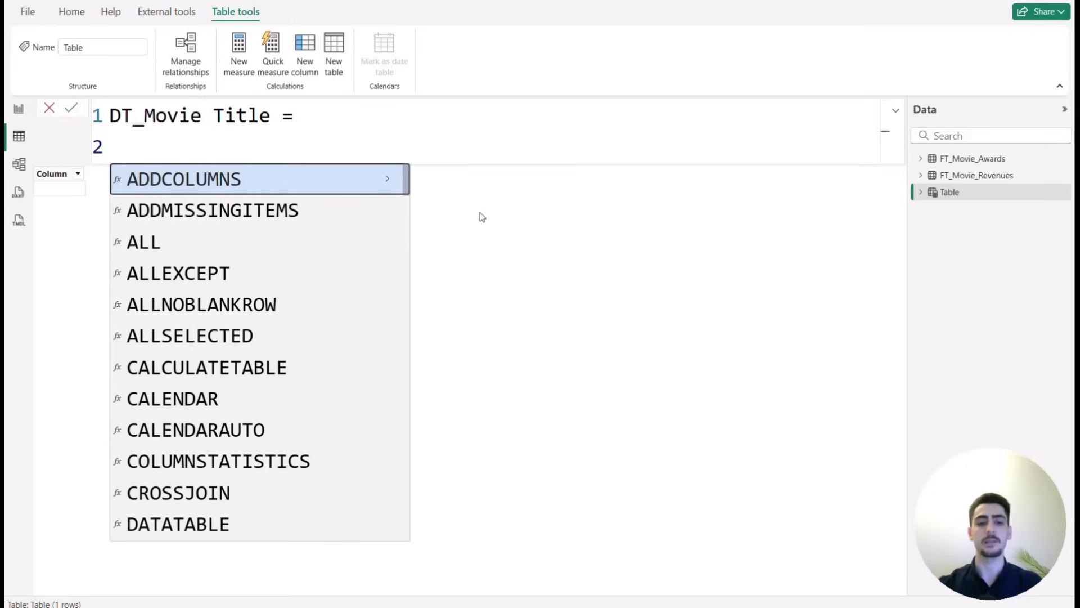
- Define the DT_Movie Title table as SUMMARIZECOLUMNS ( FT_Movie_Awards[Movie Title] ) and commit the formula
type("summ")
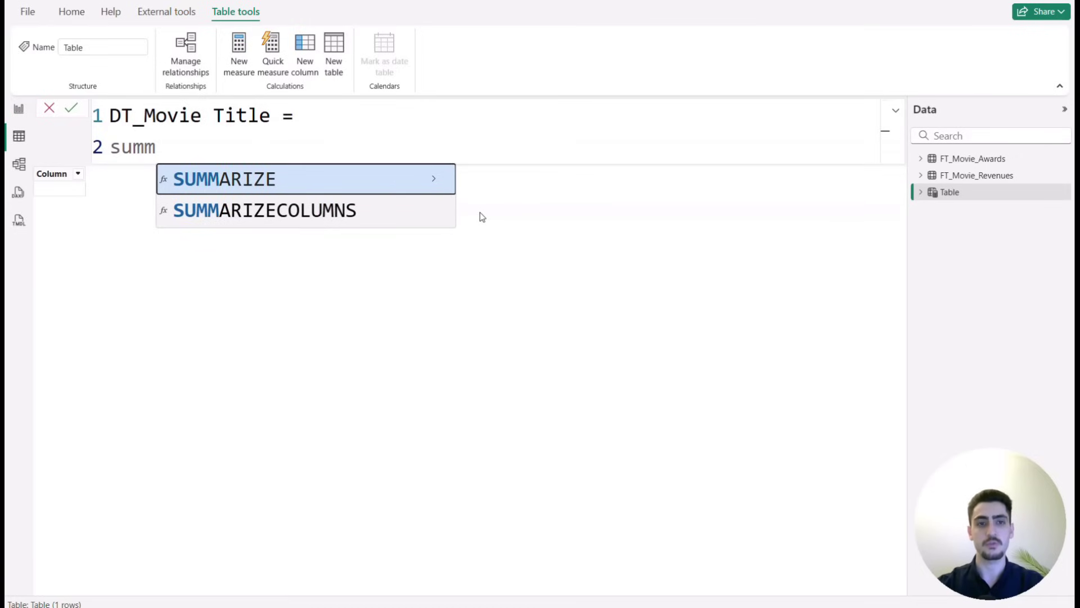
key("Down")
key("Tab")
key("Escape")
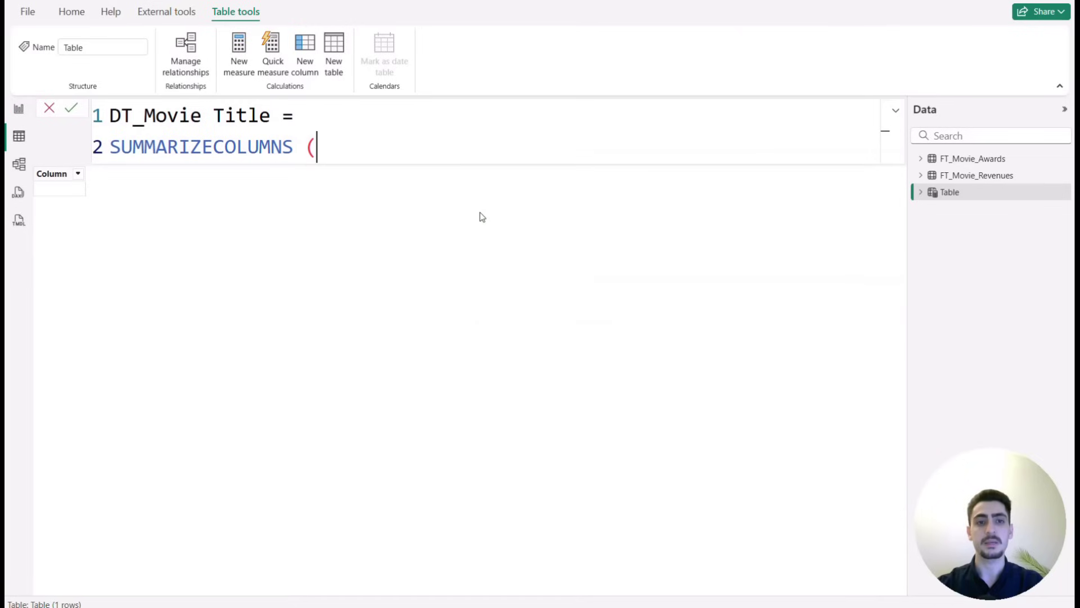
key("BackSpace")
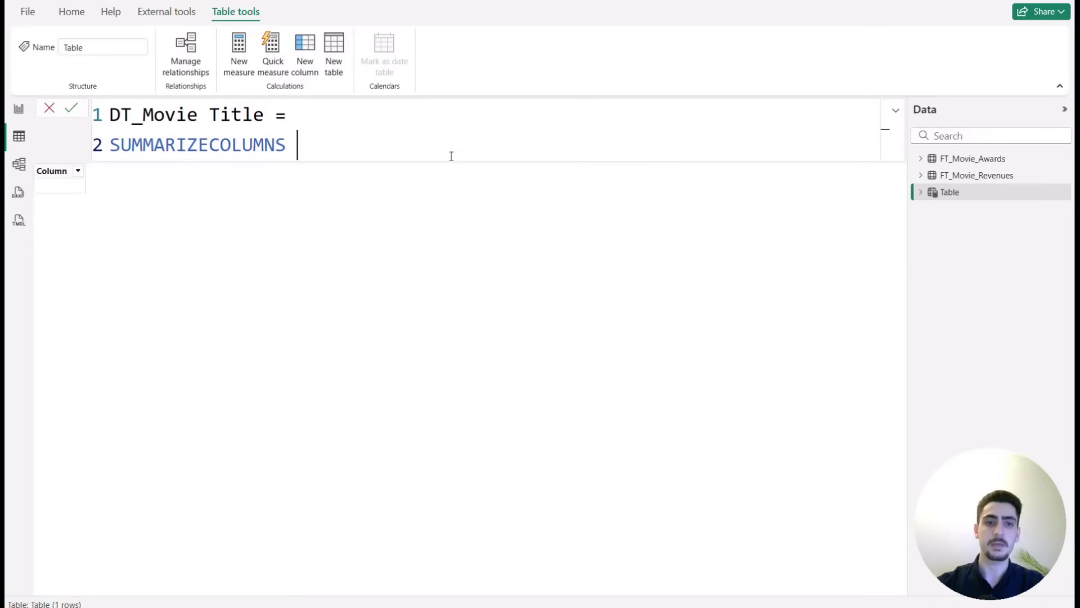
type("(")
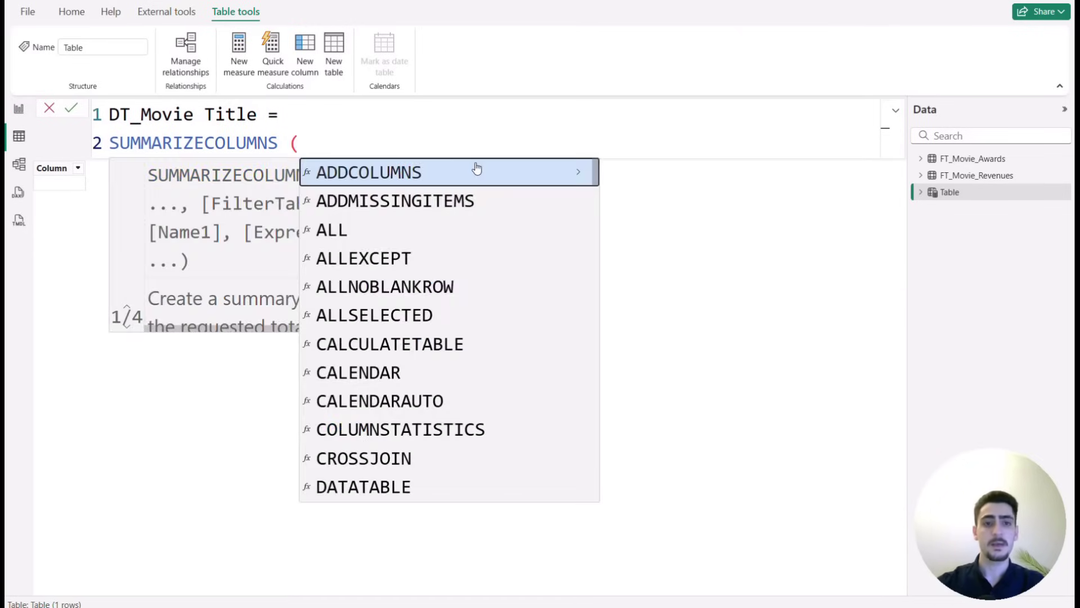
key("Escape")
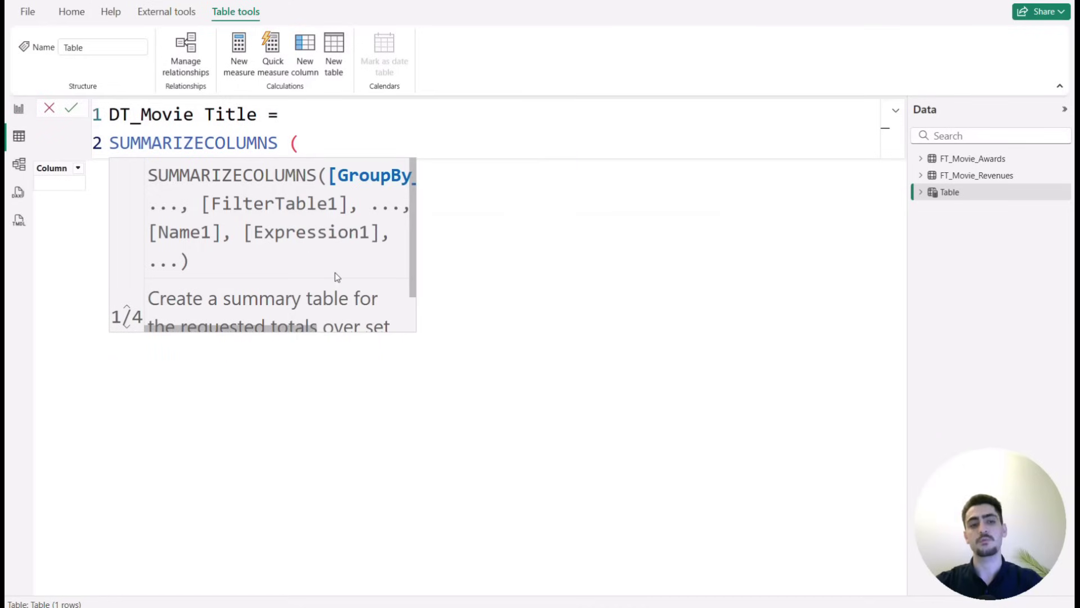
scroll(335, 273, "down", 1)
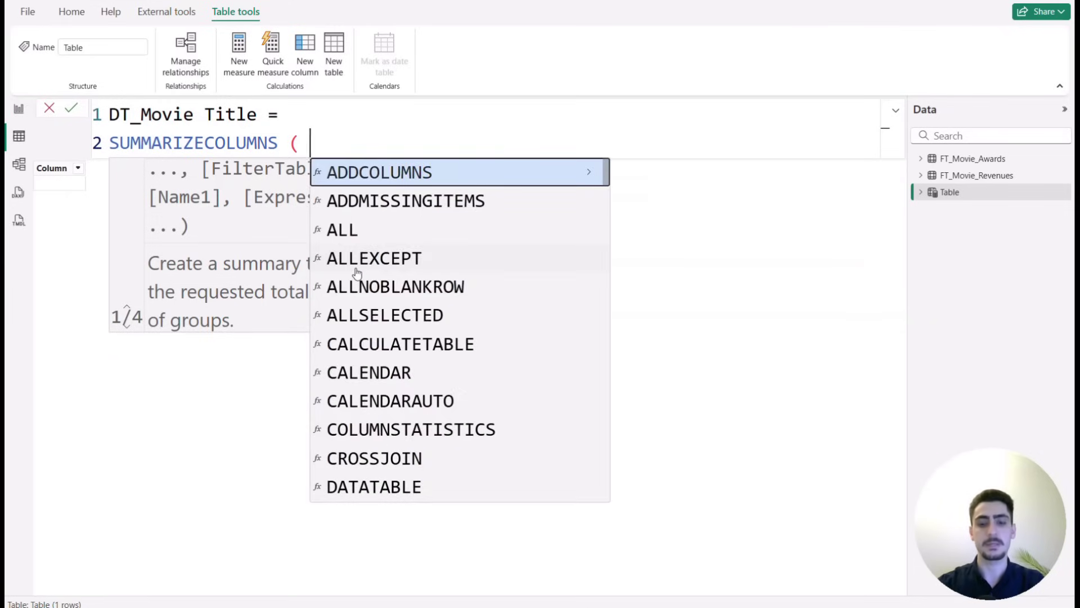
type("movi")
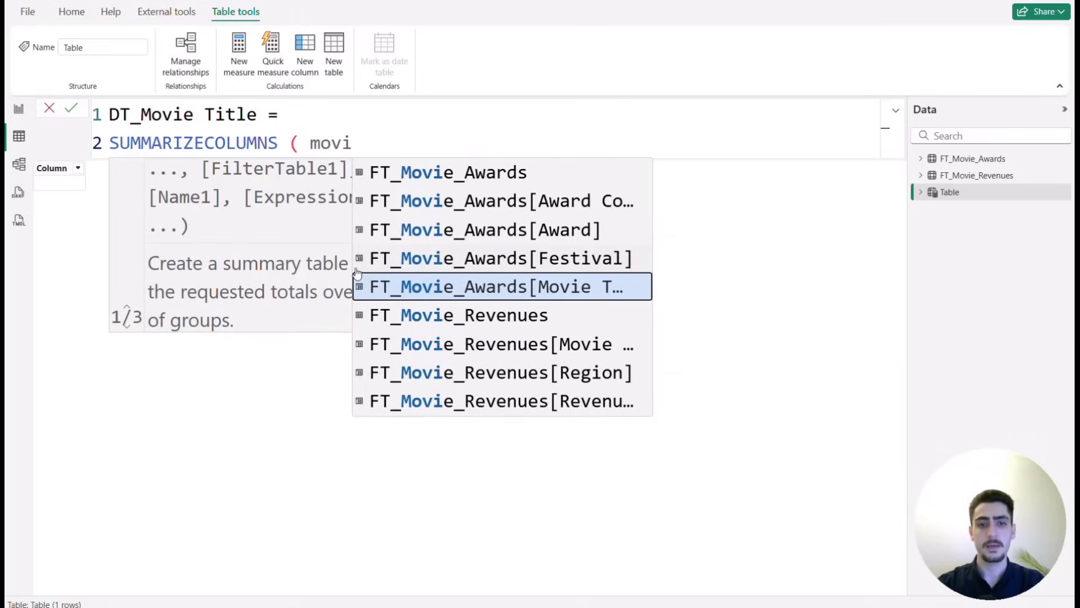
left_click(356, 273)
type(")")
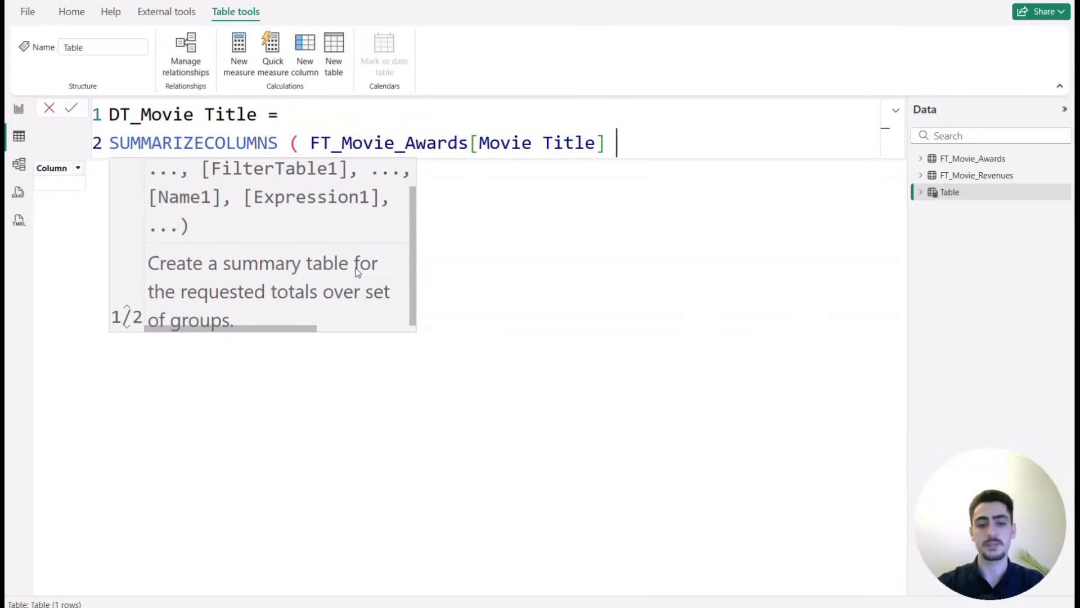
key("Return")
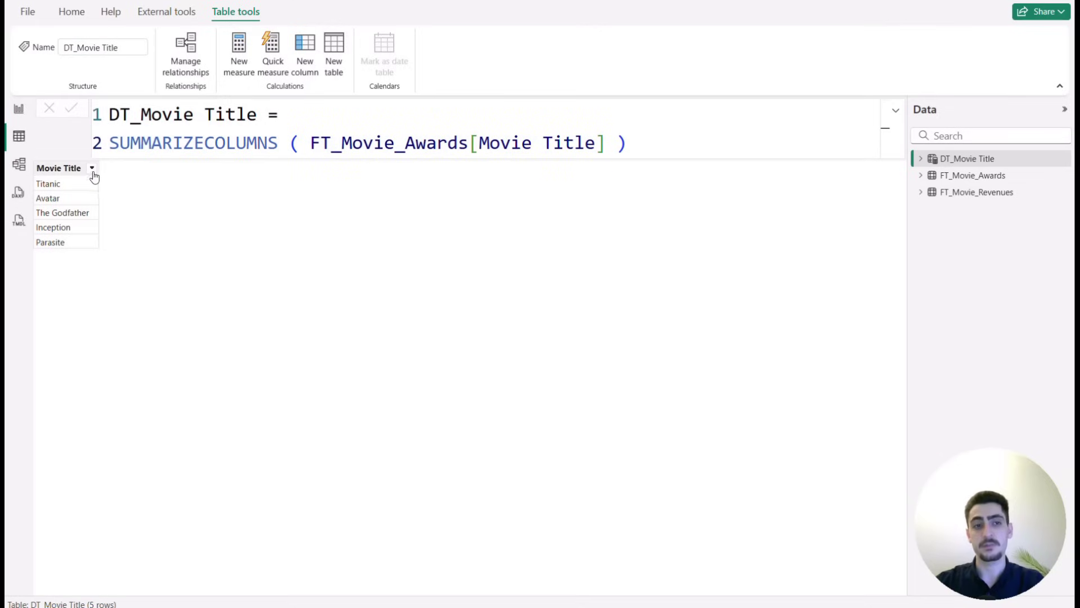
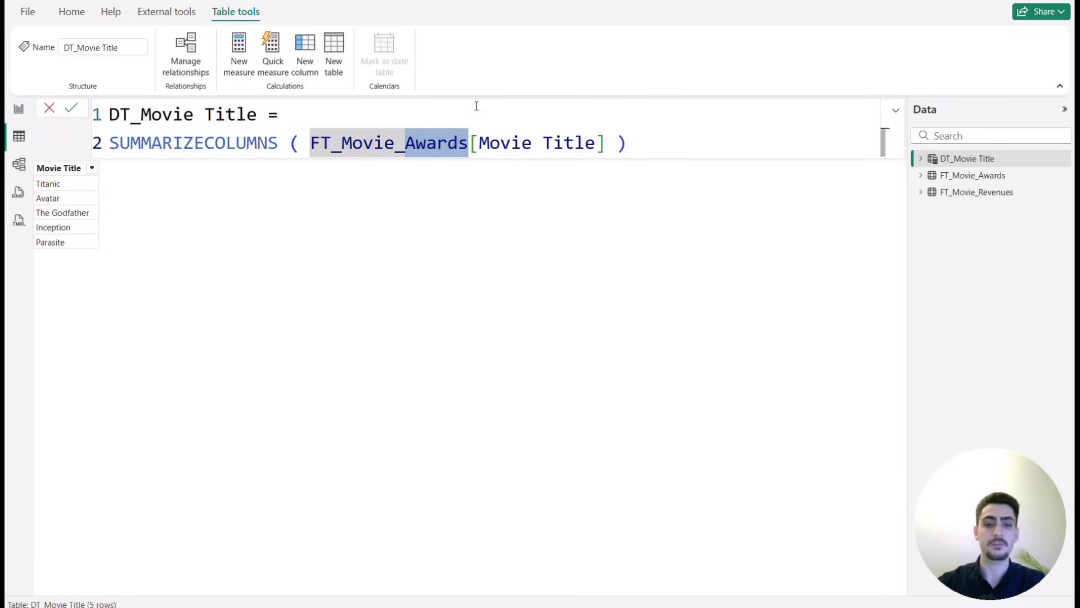
- Change the summarized column in the DT_Movie Title formula to FT_Movie_Revenues[Movie Title] and commit the formula
type("rev")
key("Tab")
key("Return")
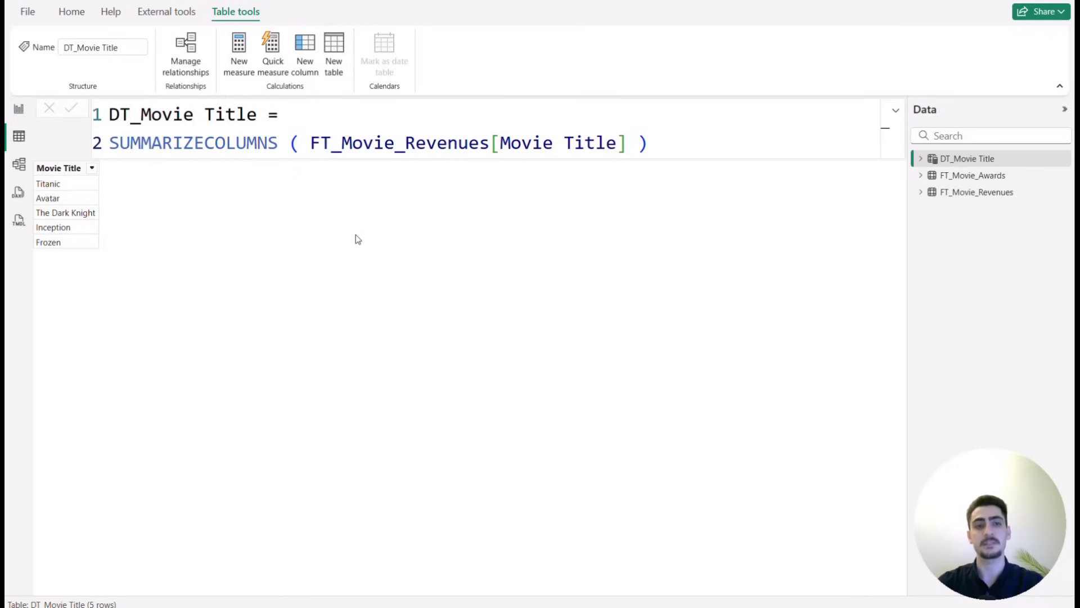
- Insert an opening UNION ( on its own line above SUMMARIZECOLUMNS and indent the SUMMARIZECOLUMNS line beneath it
left_click(330, 114)
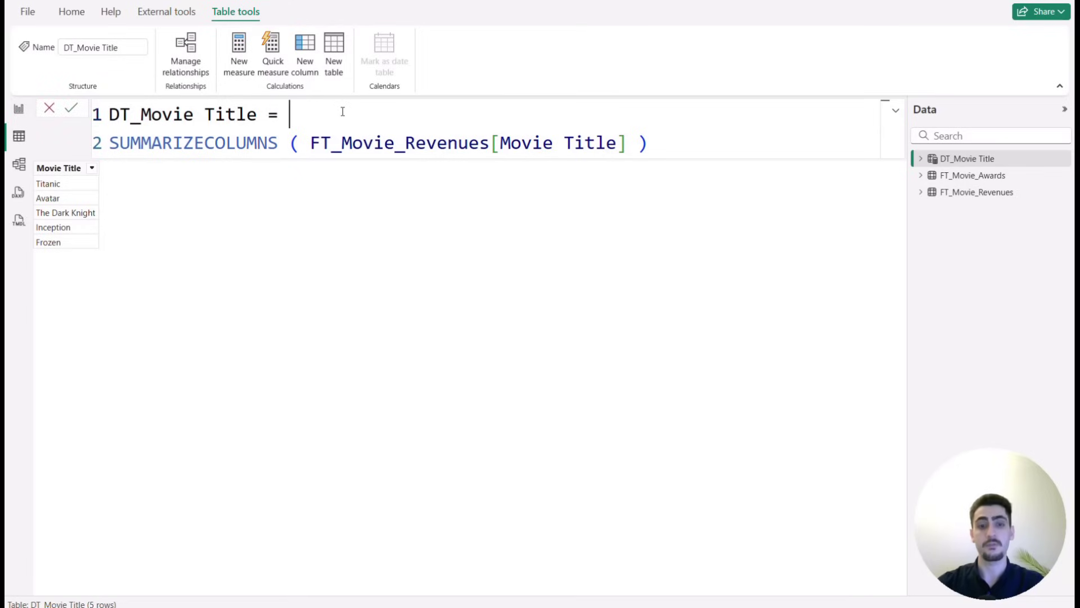
key("shift+Return")
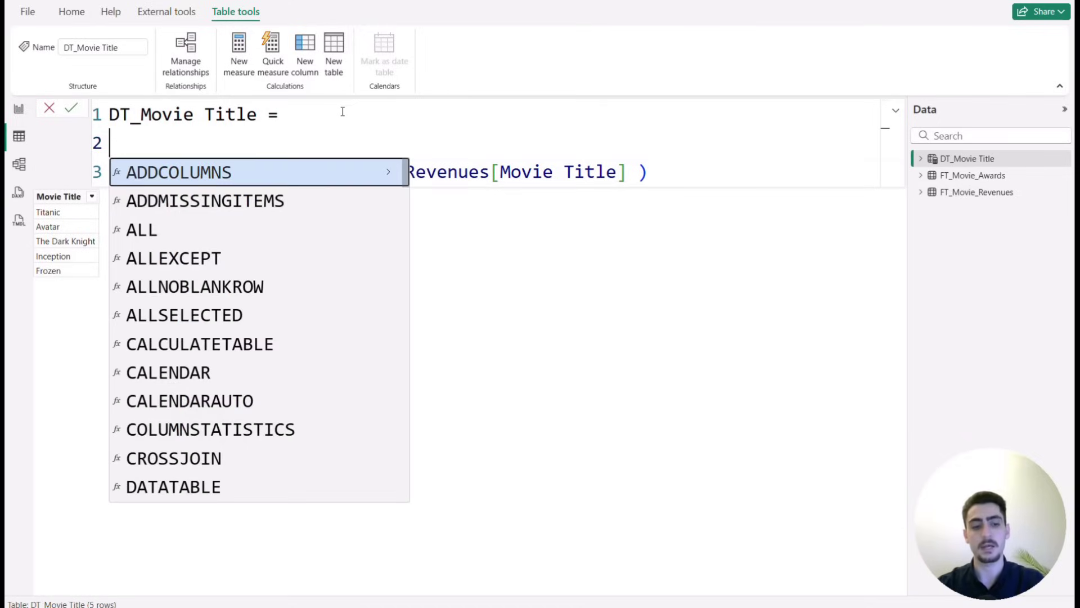
key("Escape")
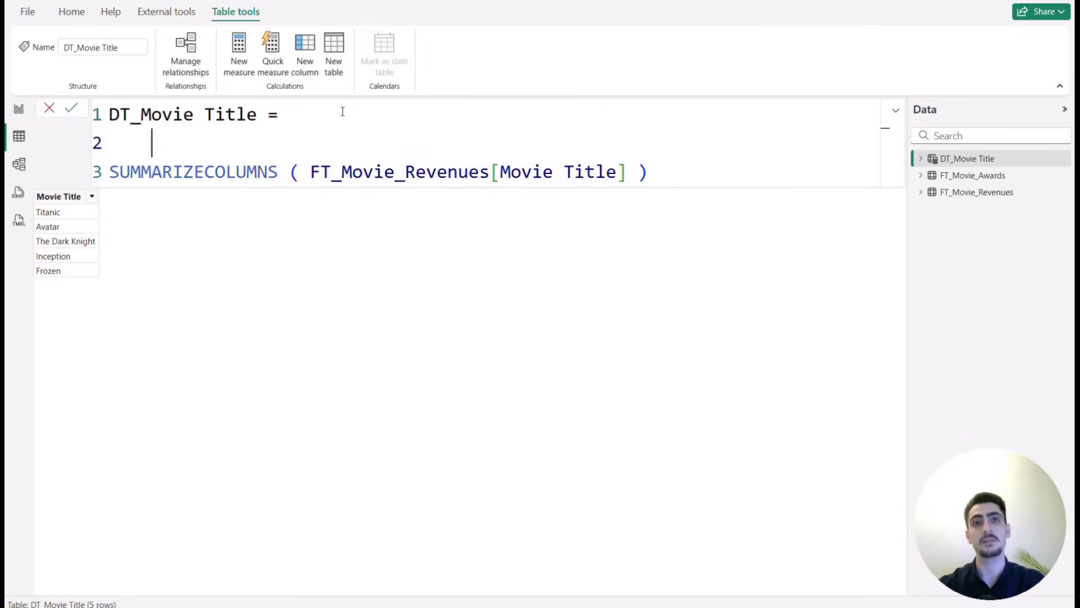
type("uni")
key("Tab")
key("Escape")
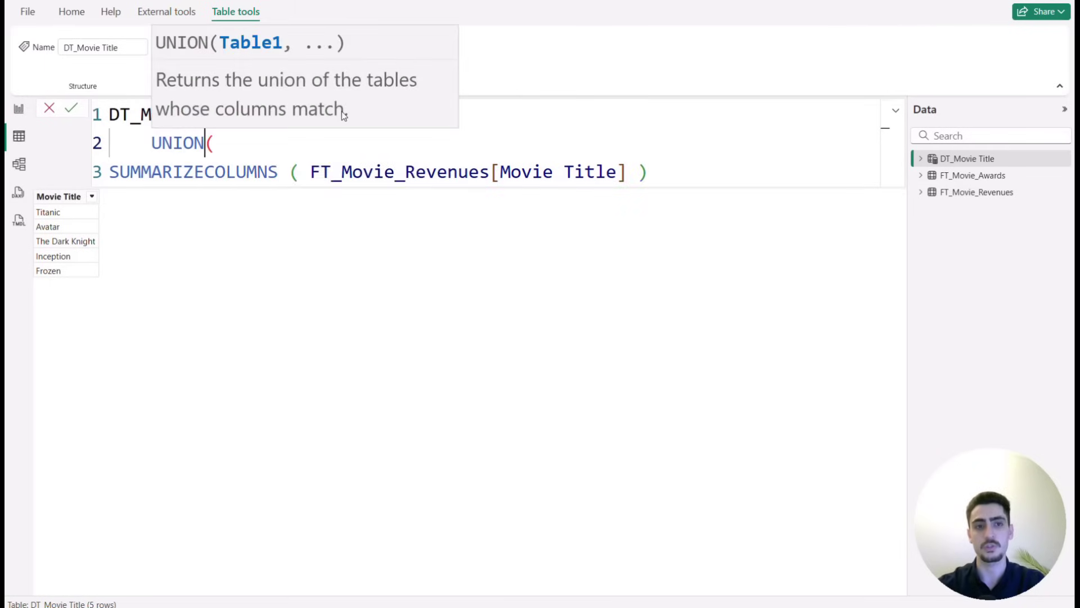
key("Escape")
key("shift+Return")
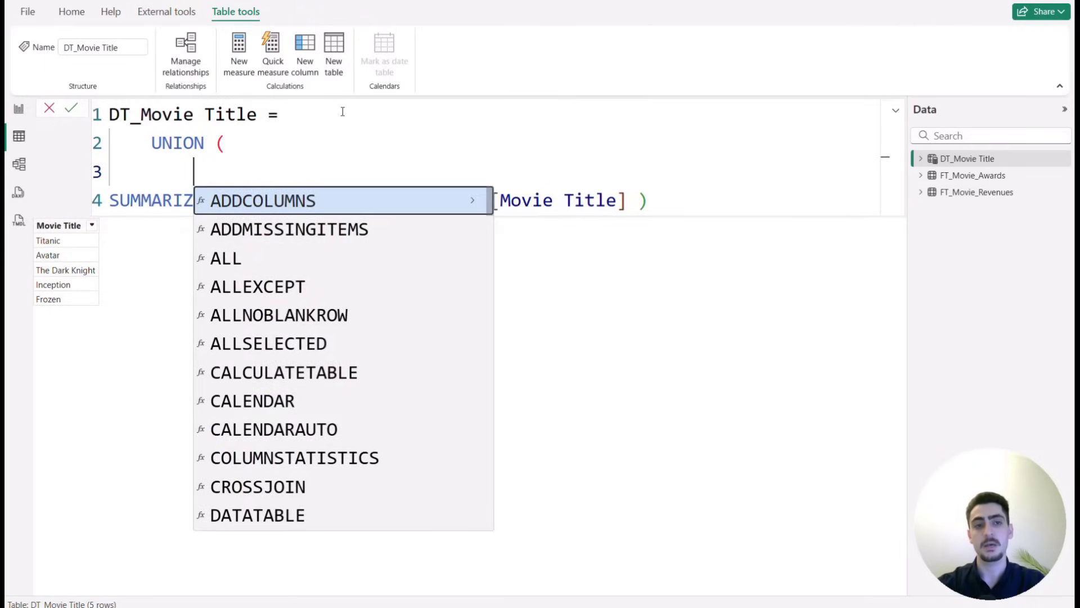
key("Escape")
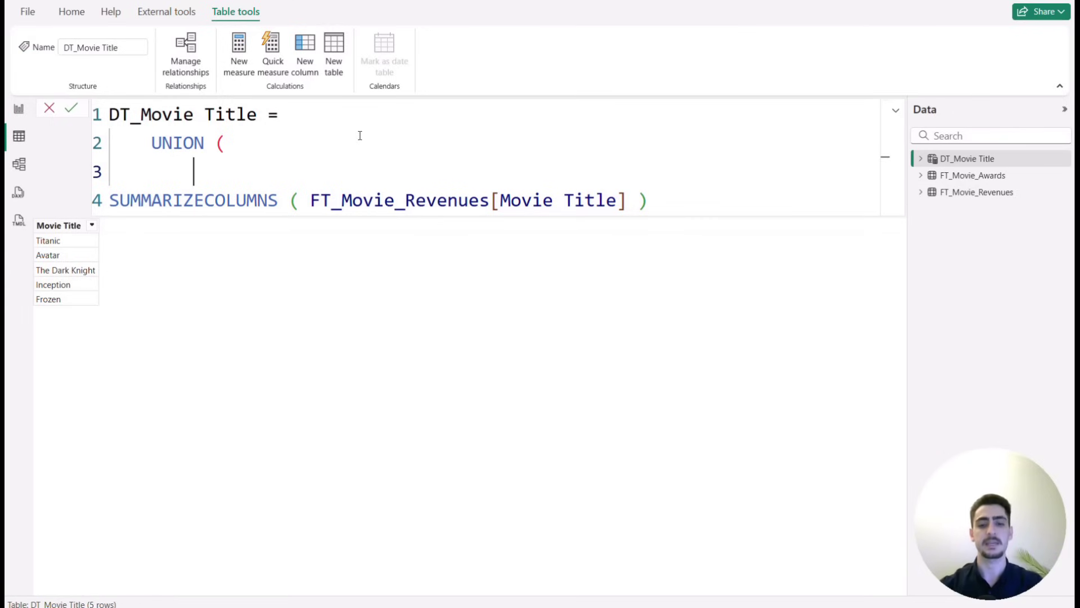
key("BackSpace")
key("BackSpace")
key("BackSpace")
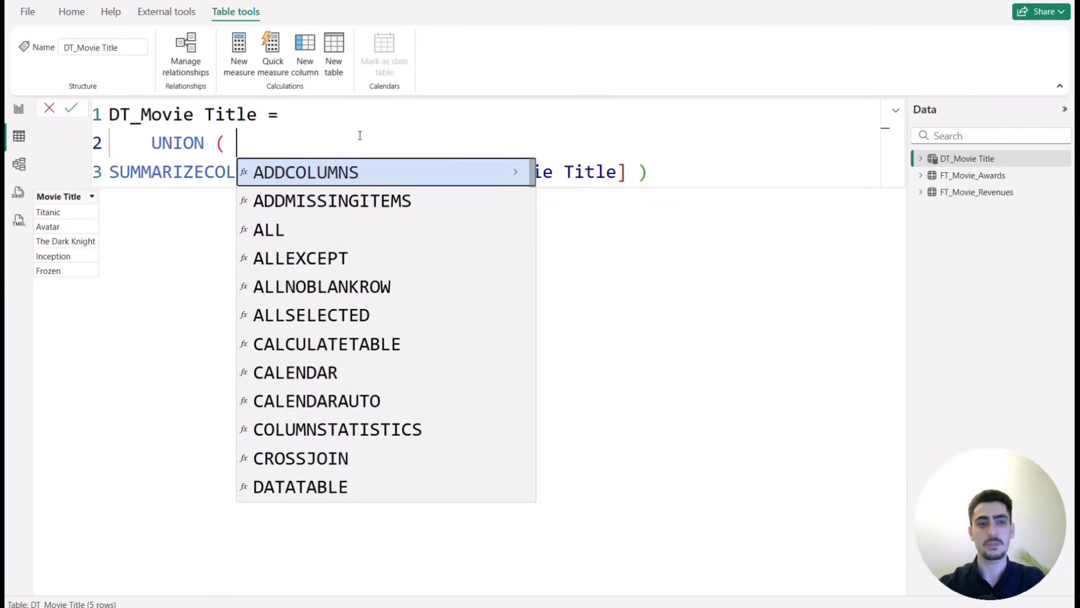
double_click(115, 172)
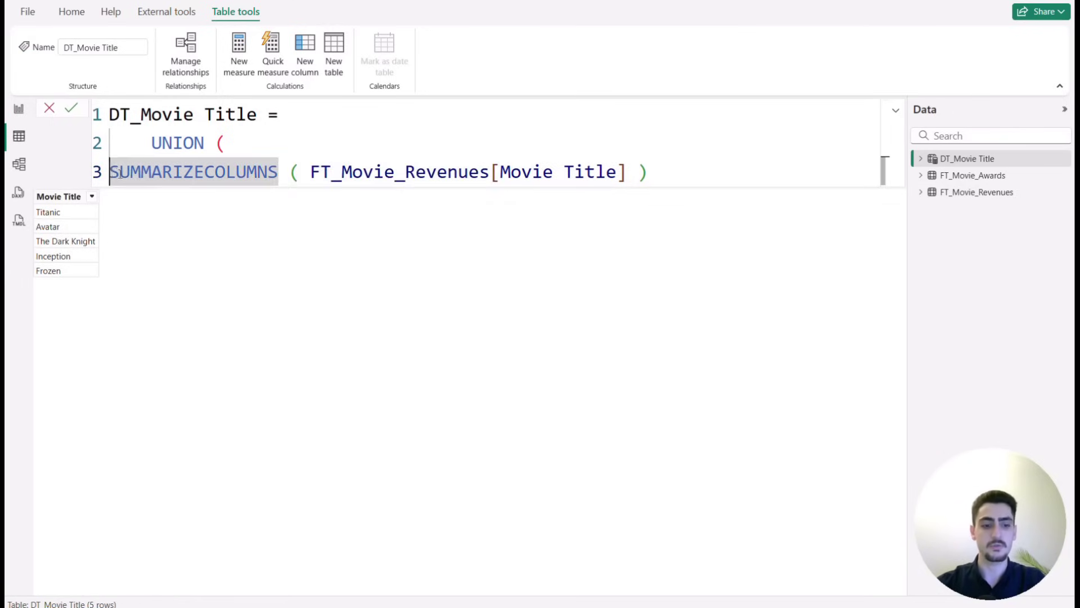
key("Tab")
key("Tab")
- Duplicate the SUMMARIZECOLUMNS expression onto the line below and separate the two UNION arguments with a comma
left_click_drag(741, 173, 193, 175)
key("ctrl+c")
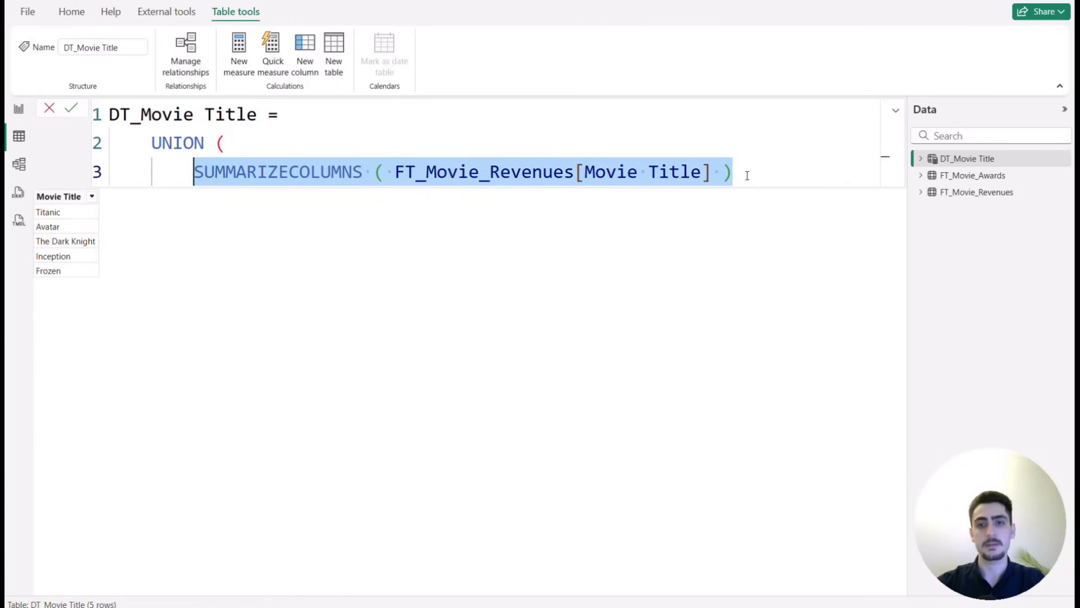
left_click(728, 161)
key("Return")
key("ctrl+v")
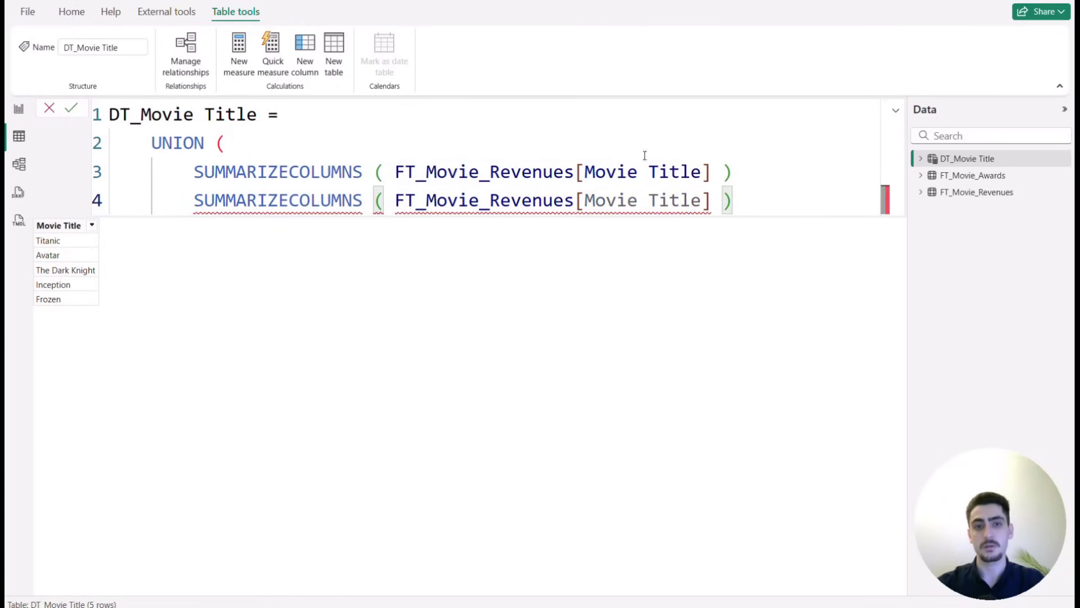
left_click(762, 171)
type(",")
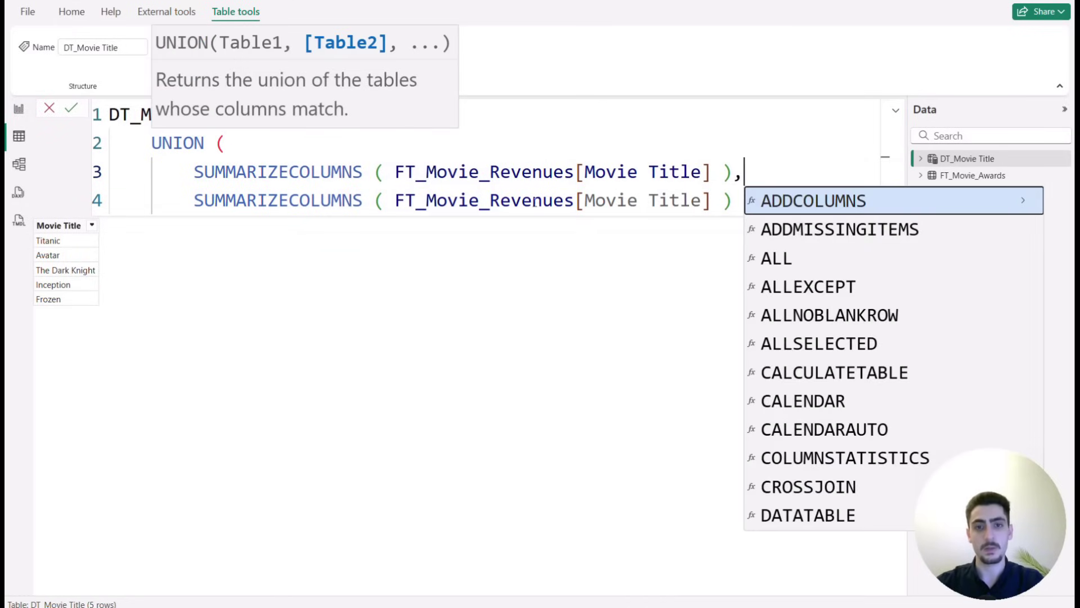
- Point the second SUMMARIZECOLUMNS to FT_Movie_Awards[Movie Title], close the UNION with a parenthesis on a new line and commit the formula
left_click_drag(573, 201, 490, 200)
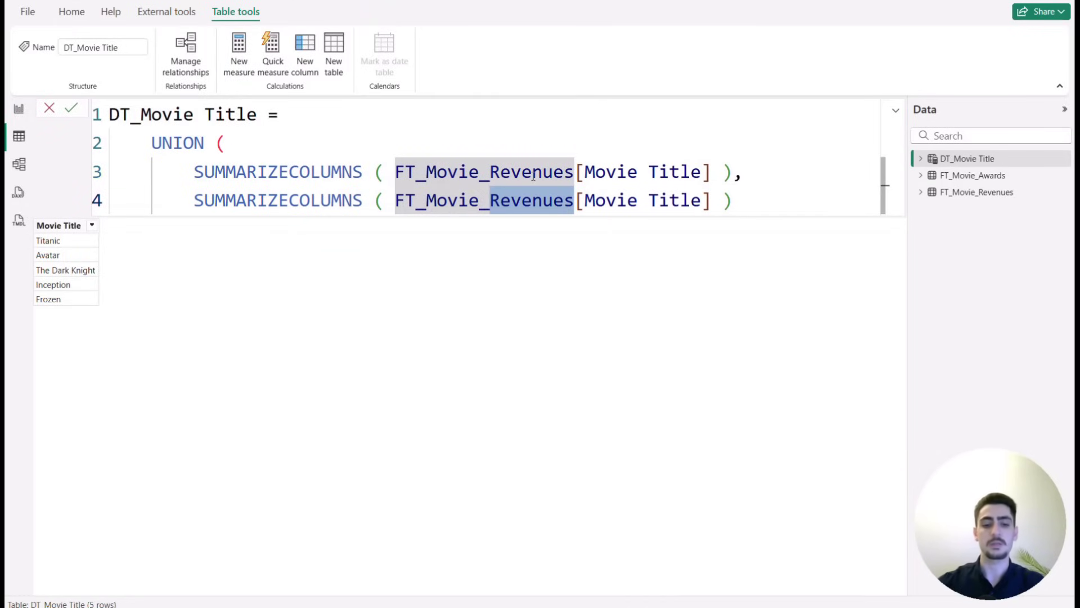
type("aw")
key("Tab")
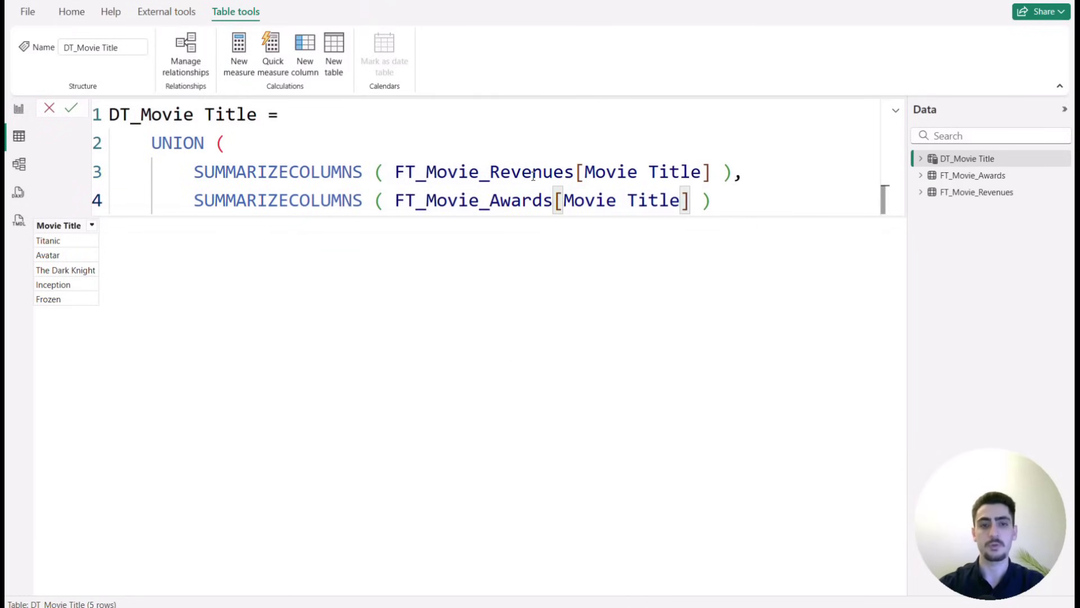
left_click(801, 203)
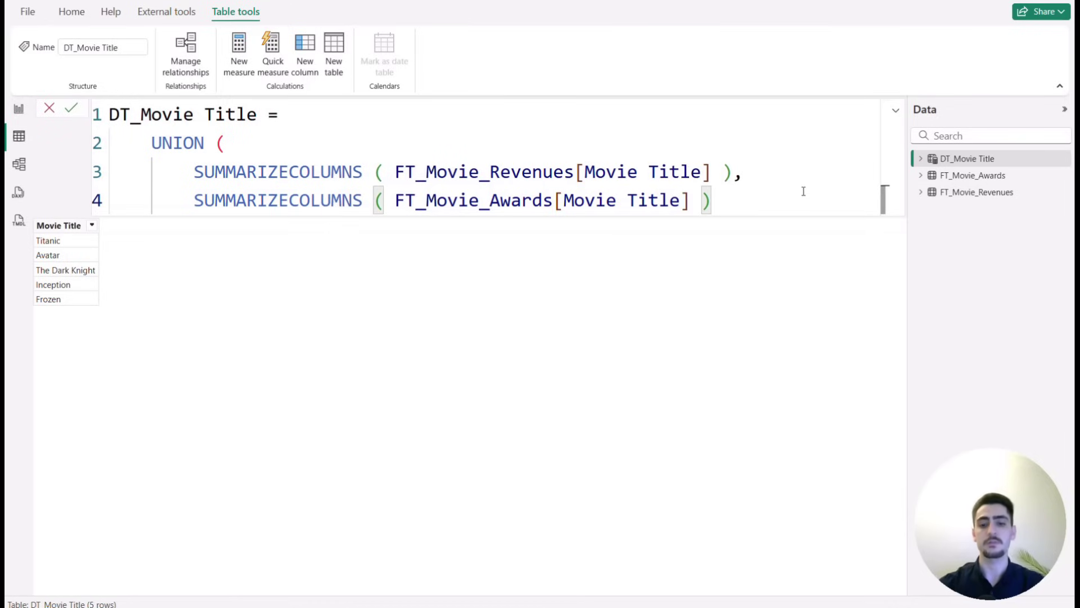
key("shift+Return")
type(")")
key("Return")
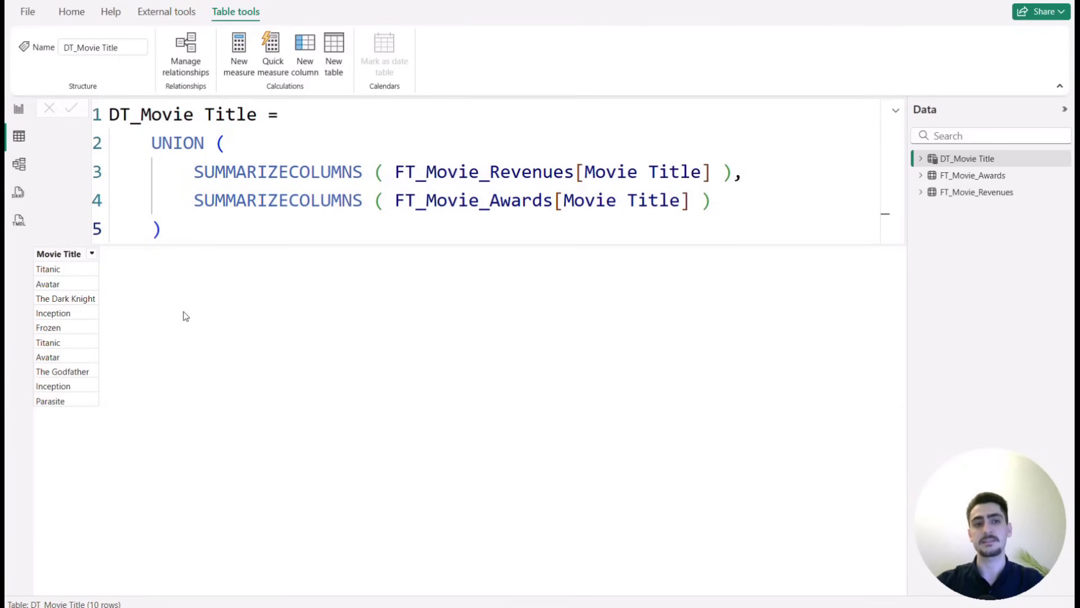
- Indent the whole UNION block one level and insert an opening DISTINCT ( on its own line above it
left_click_drag(176, 225, 110, 143)
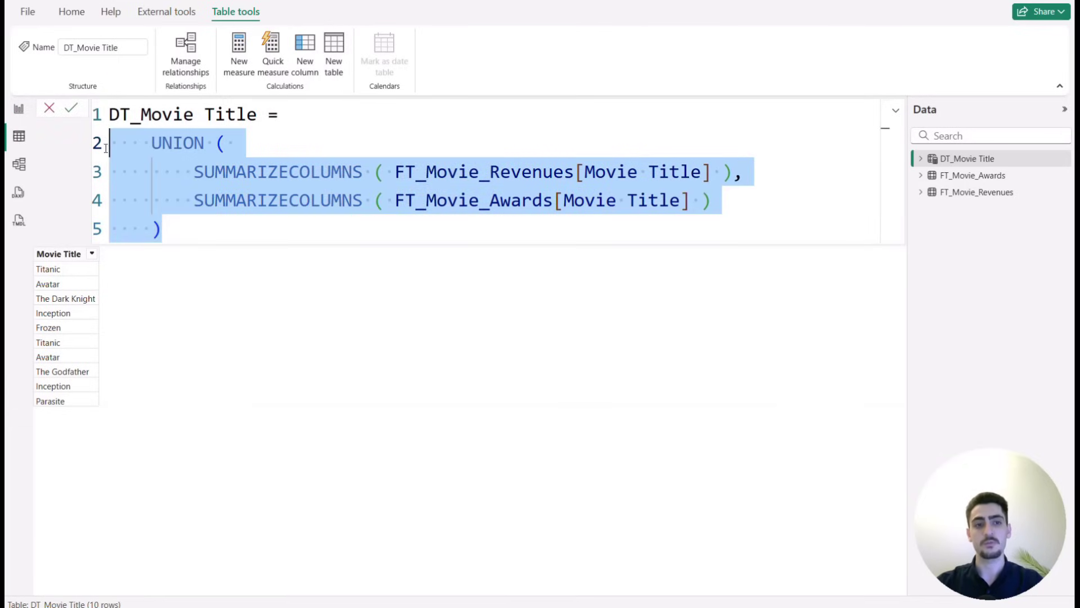
key("Tab")
left_click(290, 114)
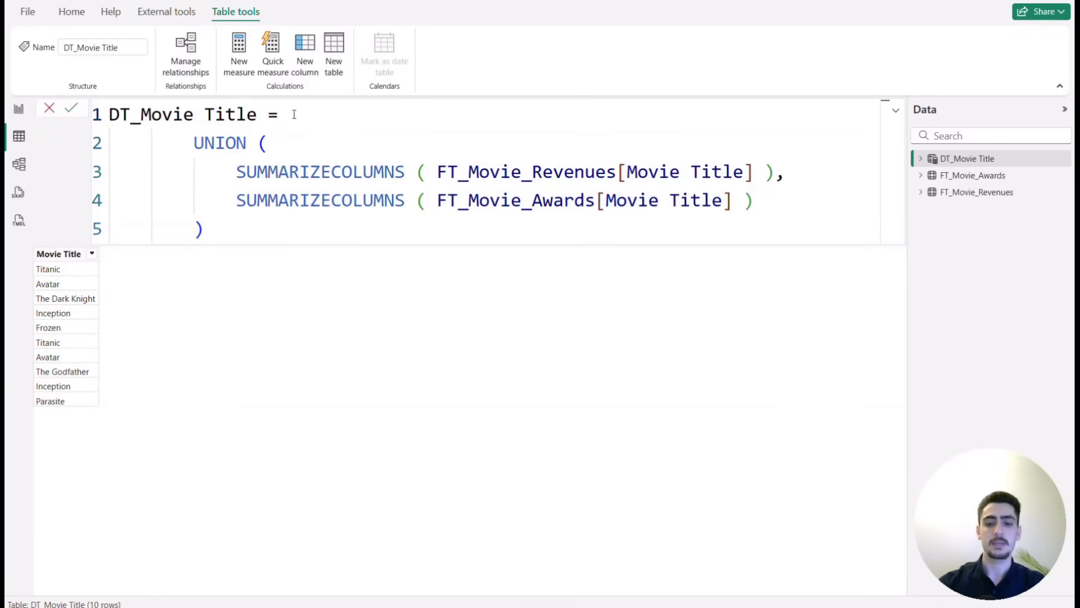
key("Return")
key("Escape")
key("Tab")
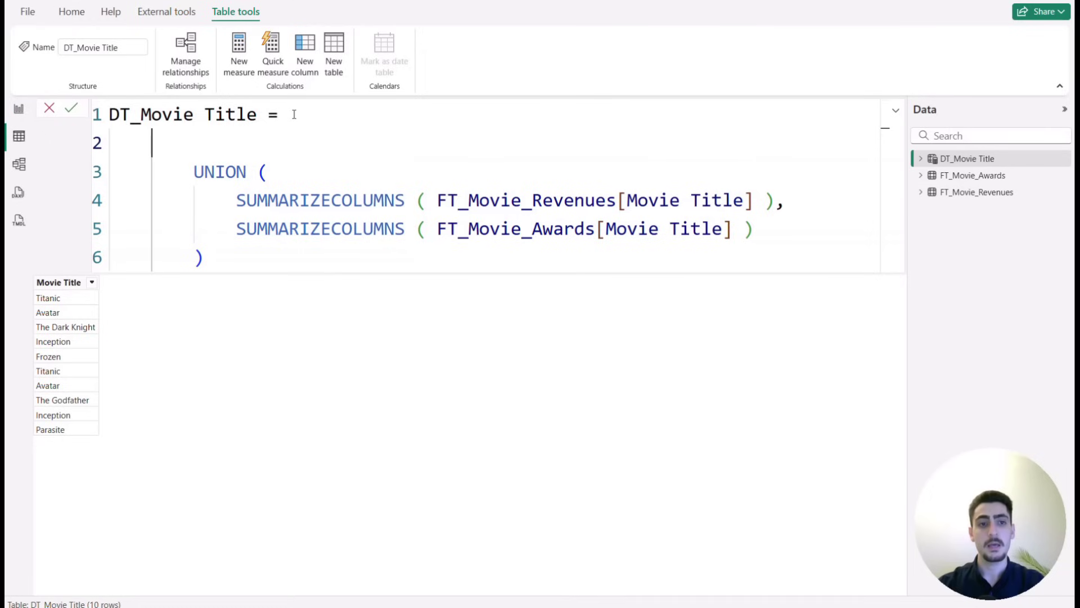
type("dis")
key("Tab")
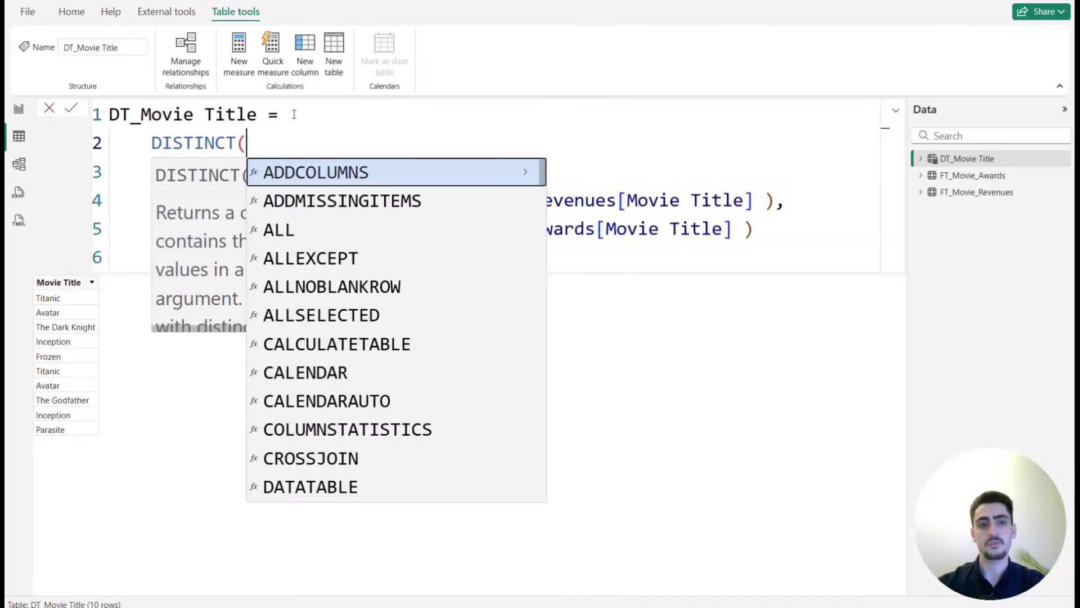
key("Left")
key("Right")
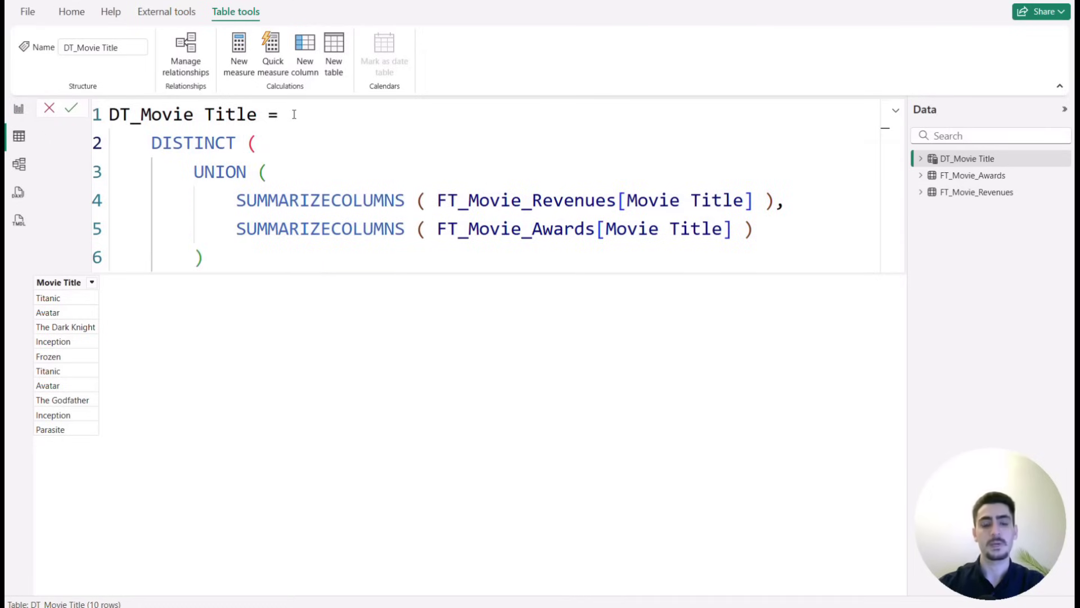
- Close the DISTINCT function with a parenthesis on a new line after the UNION block and commit the formula
left_click(257, 254)
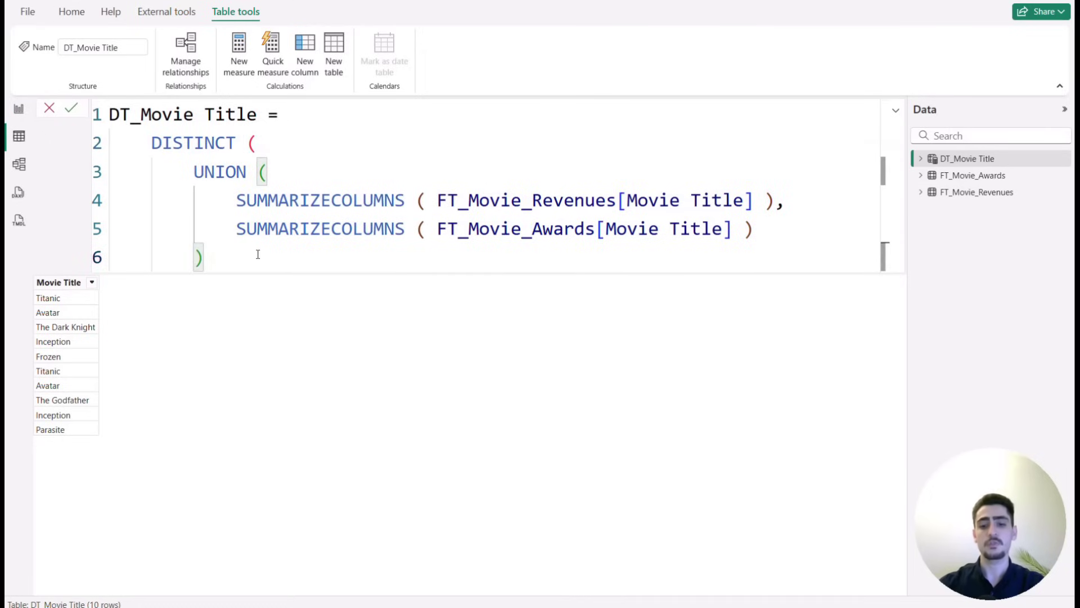
key("Return")
type(")")
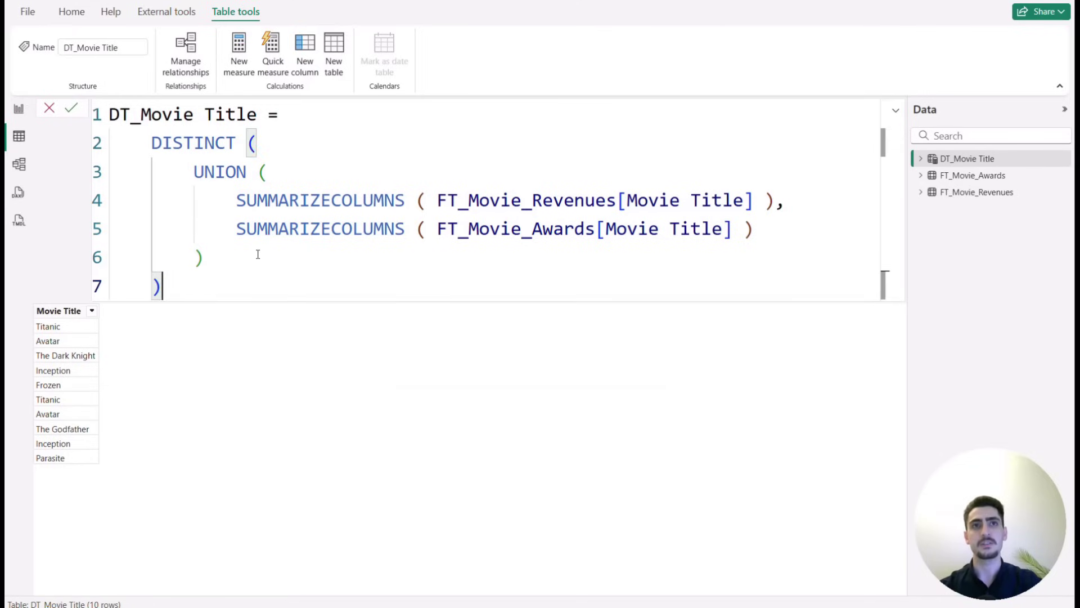
key("Return")
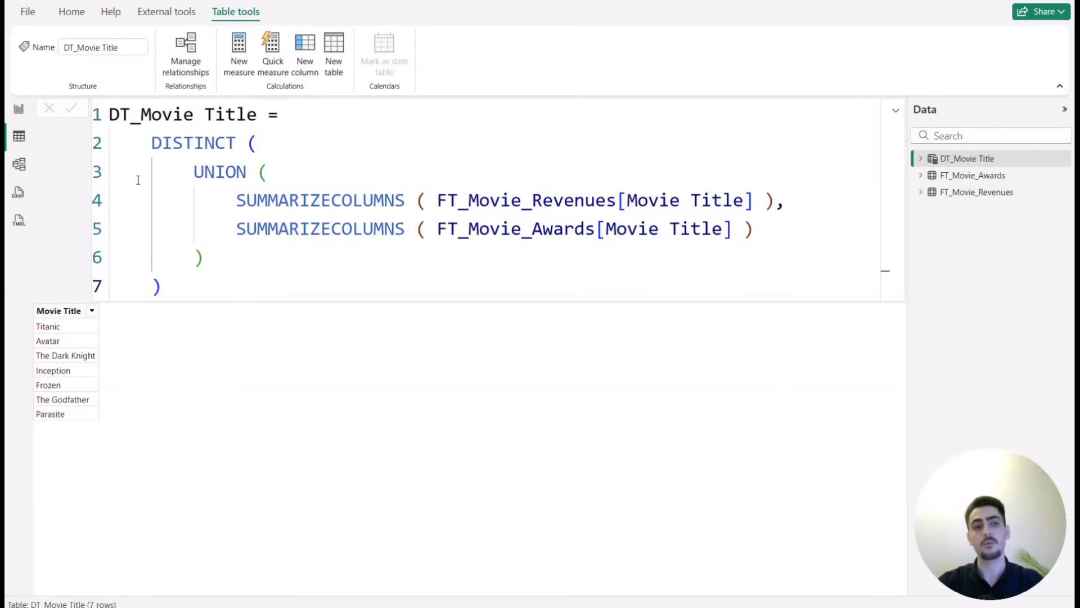
- In the model diagram, place DT_Movie Title above and between the two fact tables and delete the direct relationship between FT_Movie_Awards and FT_Movie_Revenues
left_click(19, 164)
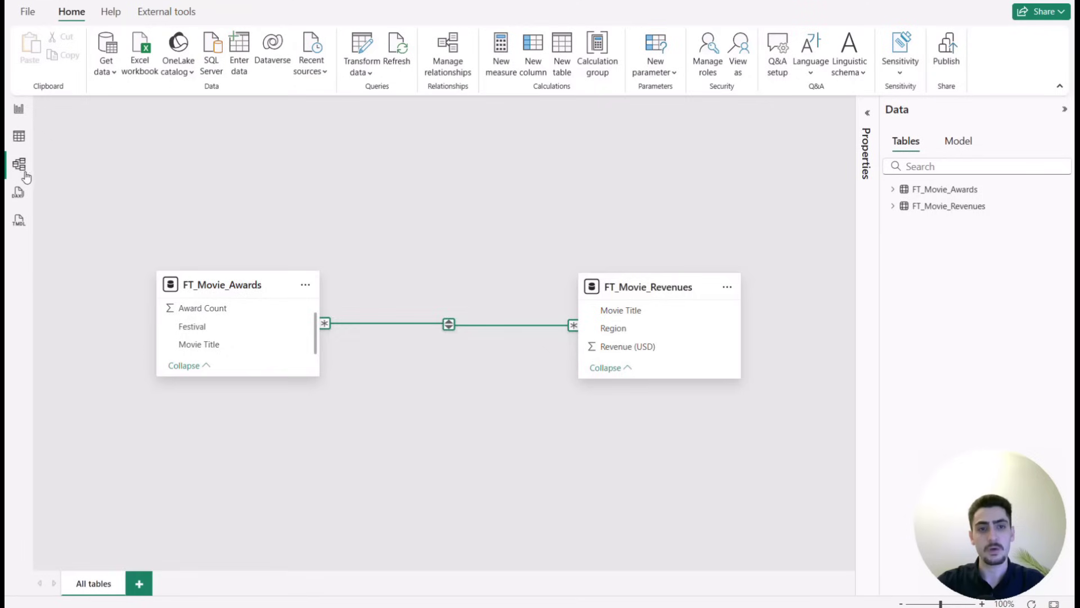
left_click_drag(766, 208, 440, 211)
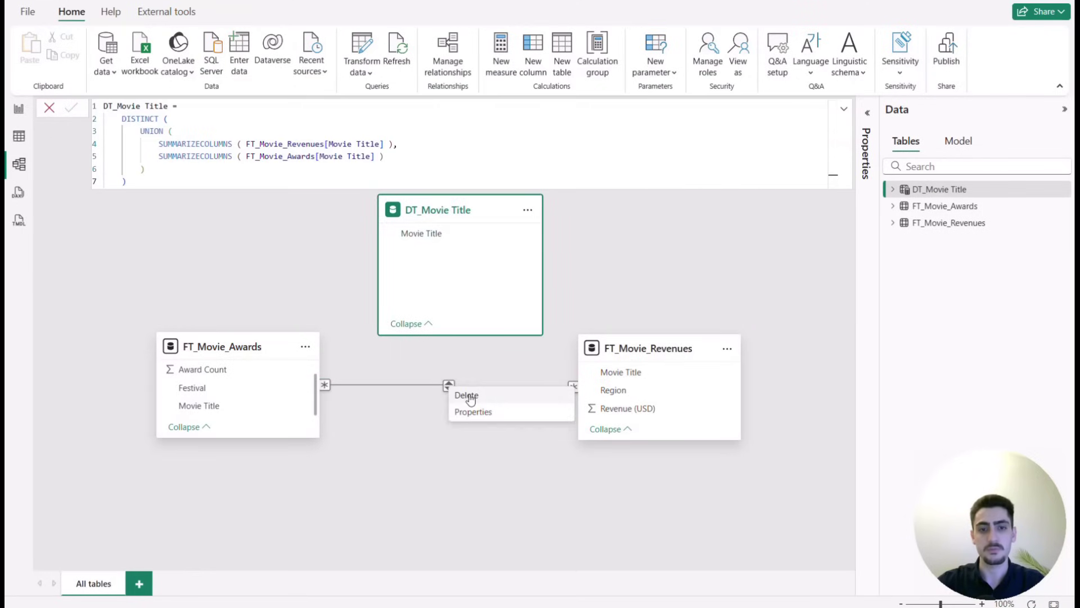
left_click(471, 387)
key("Delete")
left_click(617, 354)
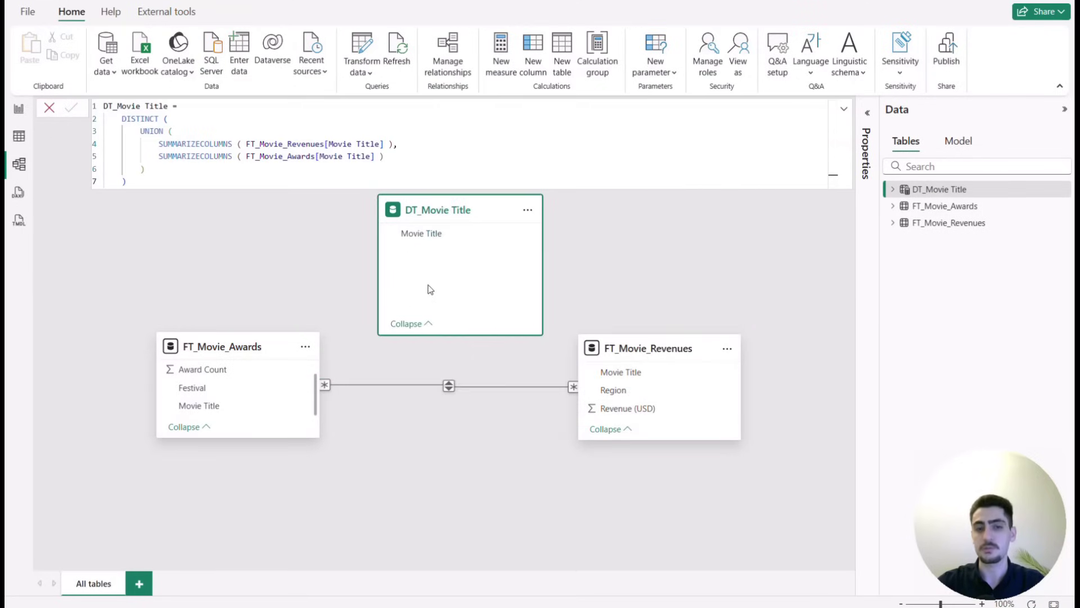
- Create relationships from Movie Title in FT_Movie_Awards and in FT_Movie_Revenues to Movie Title in DT_Movie Title, keeping the proposed settings
left_click_drag(217, 405, 442, 236)
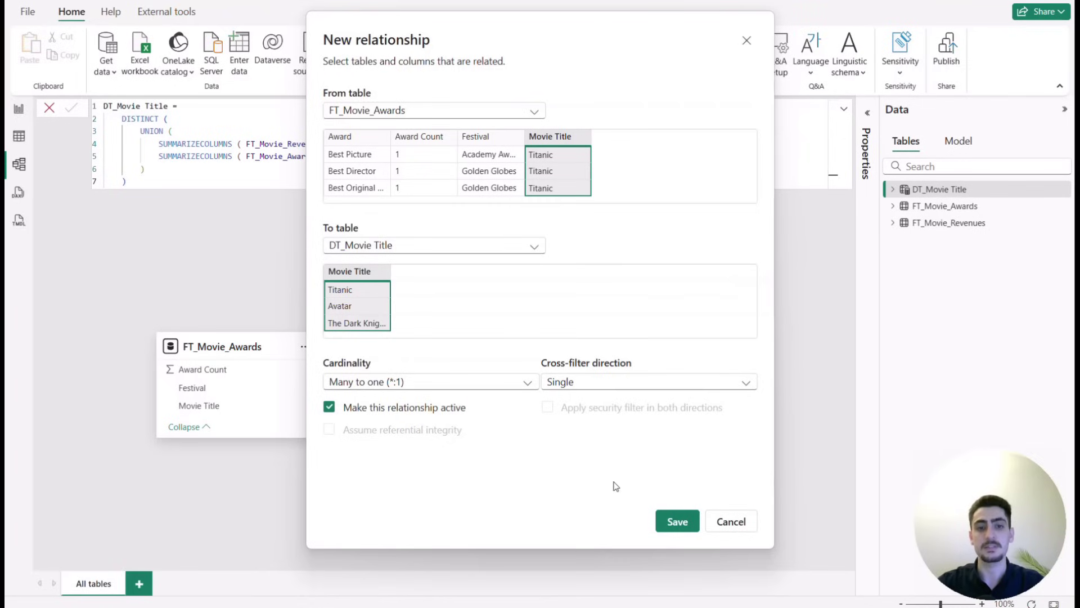
left_click(674, 522)
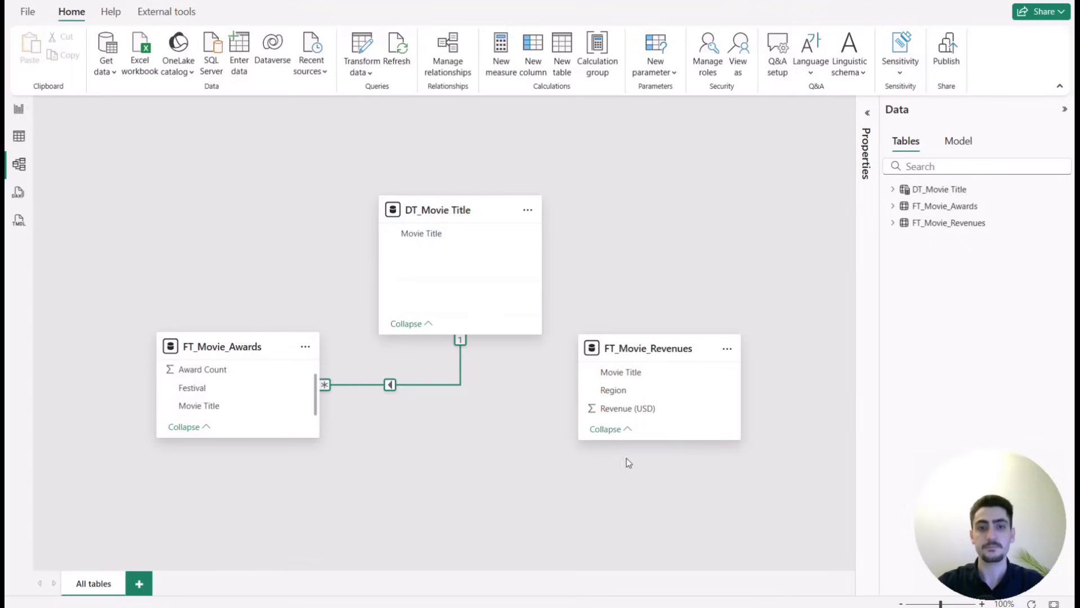
left_click_drag(620, 372, 422, 233)
left_click(676, 520)
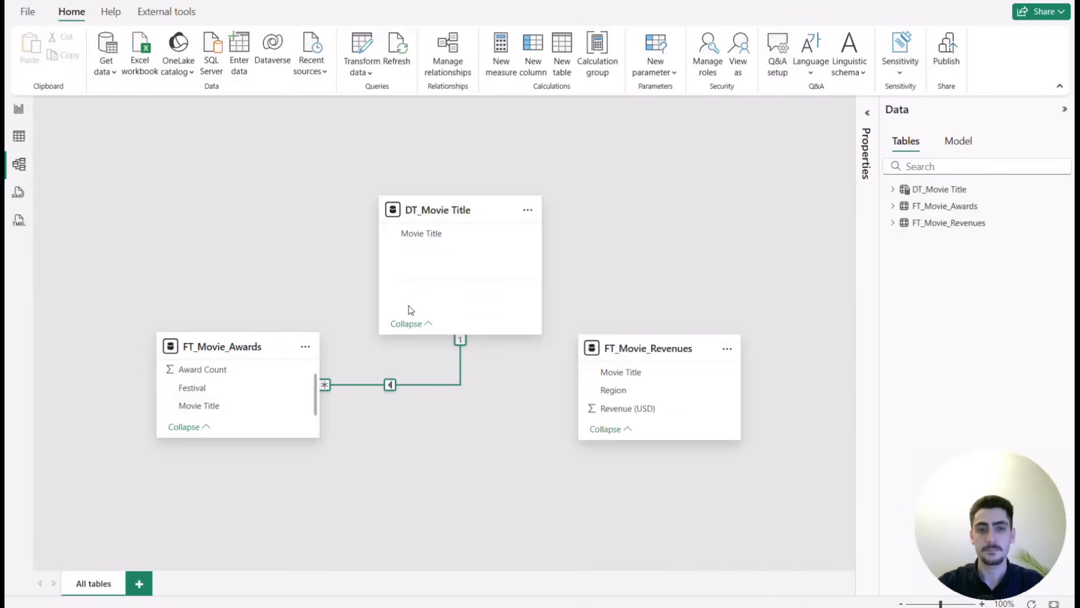
- On the report page, shift the table visual slightly and add Award Count from FT_Movie_Awards to it
left_click(19, 109)
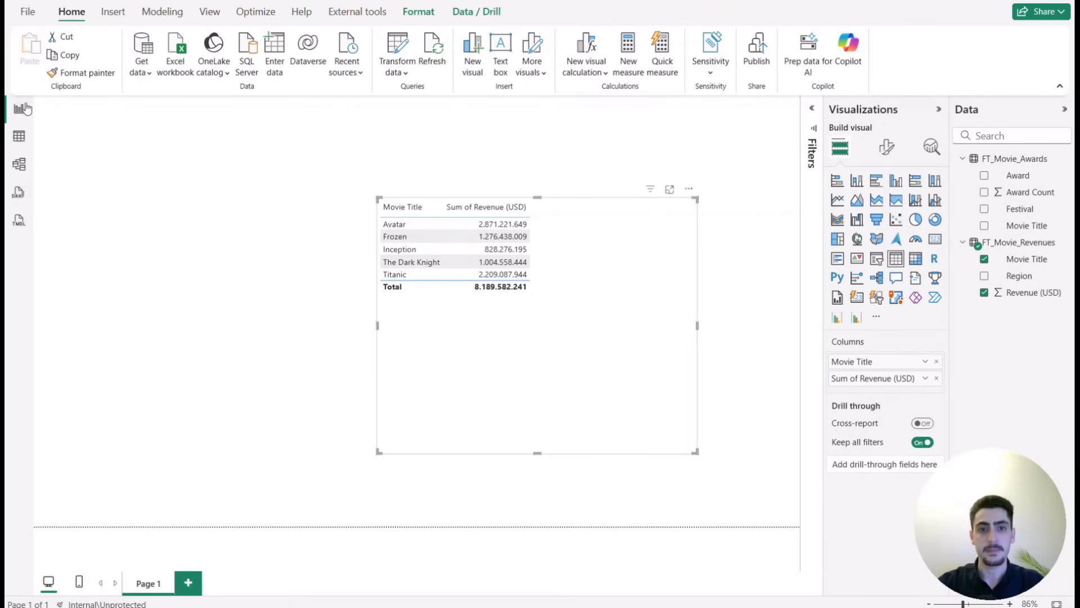
left_click_drag(607, 346, 558, 341)
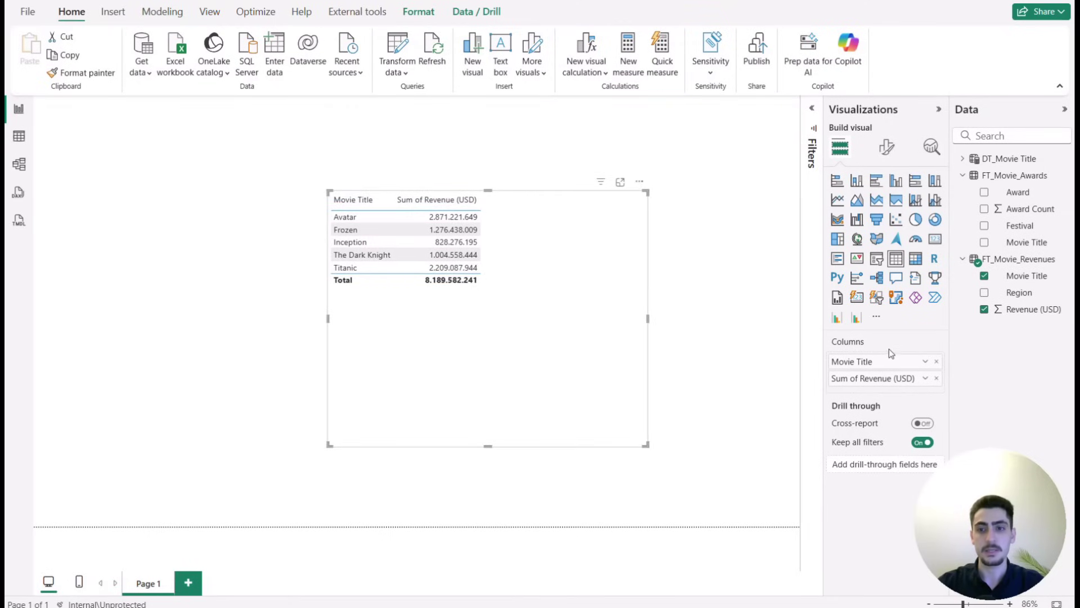
left_click(984, 208)
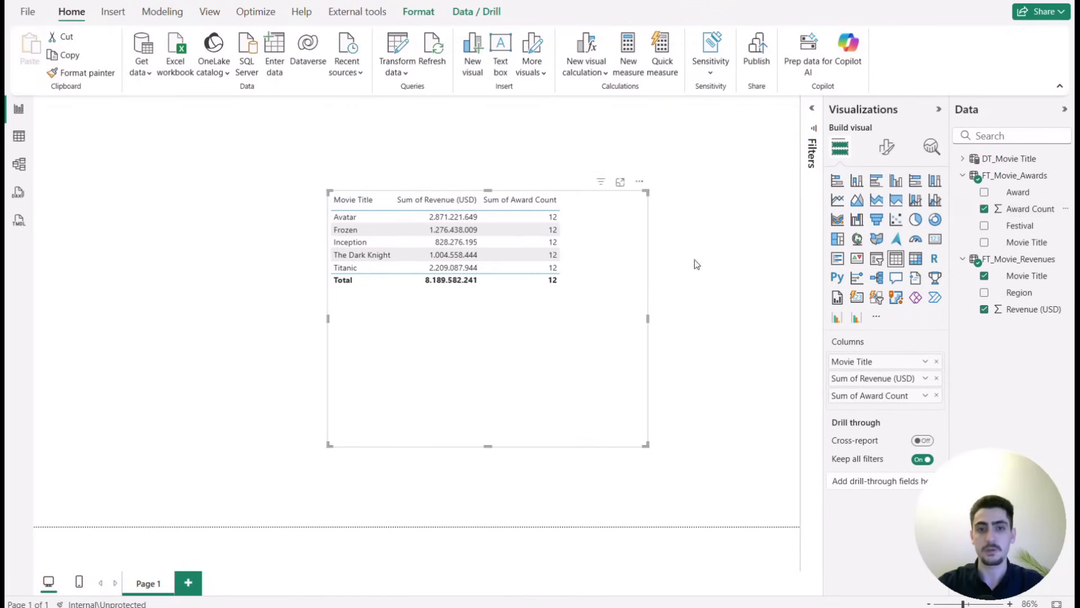
- Replace the table visual's Movie Title column with Movie Title from DT_Movie Title, placed as the first column
left_click(937, 362)
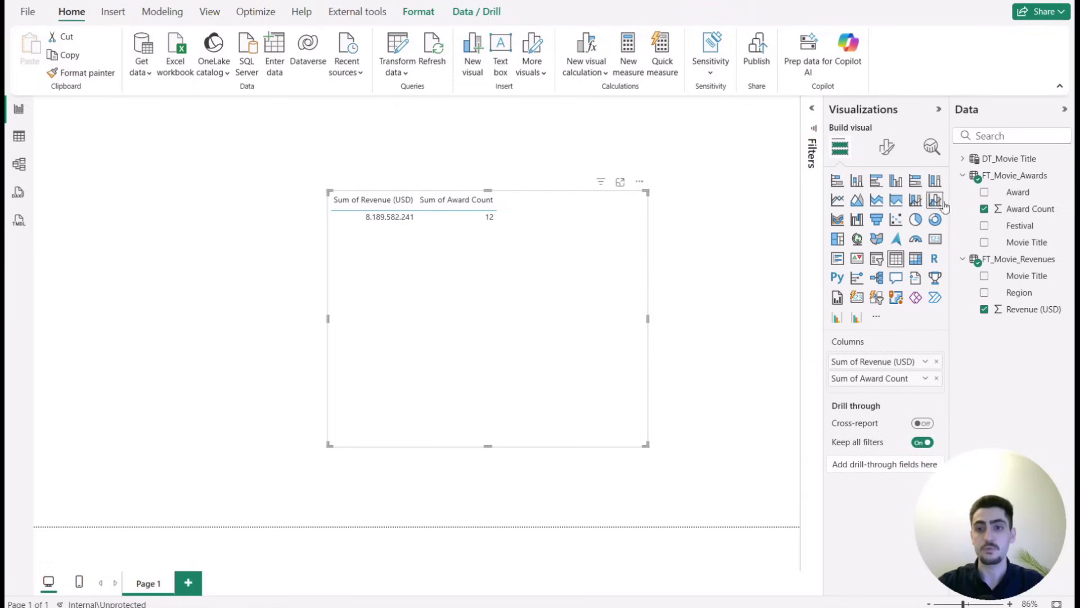
left_click(963, 159)
left_click_drag(1021, 182, 908, 360)
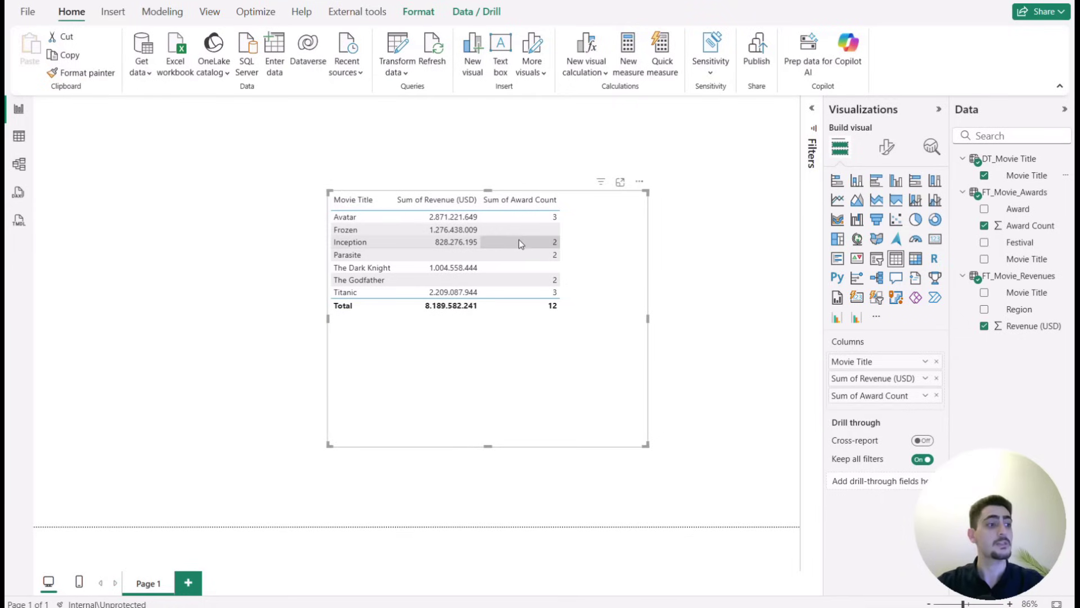
- Review the DT_Movie Title data and formula, then return to the report and reposition the table visual on the page
left_click(19, 137)
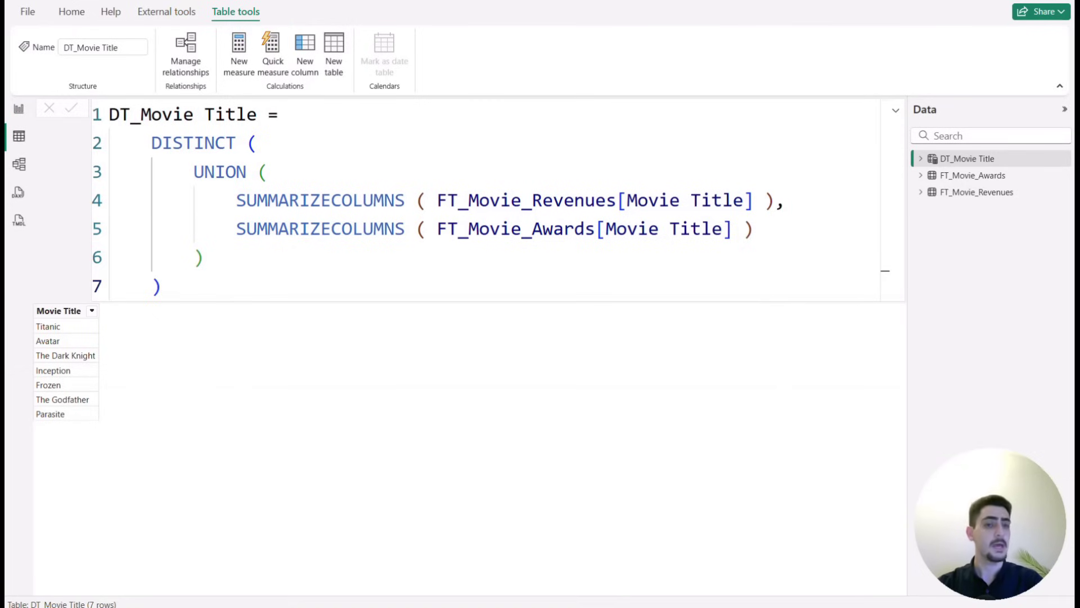
left_click(18, 108)
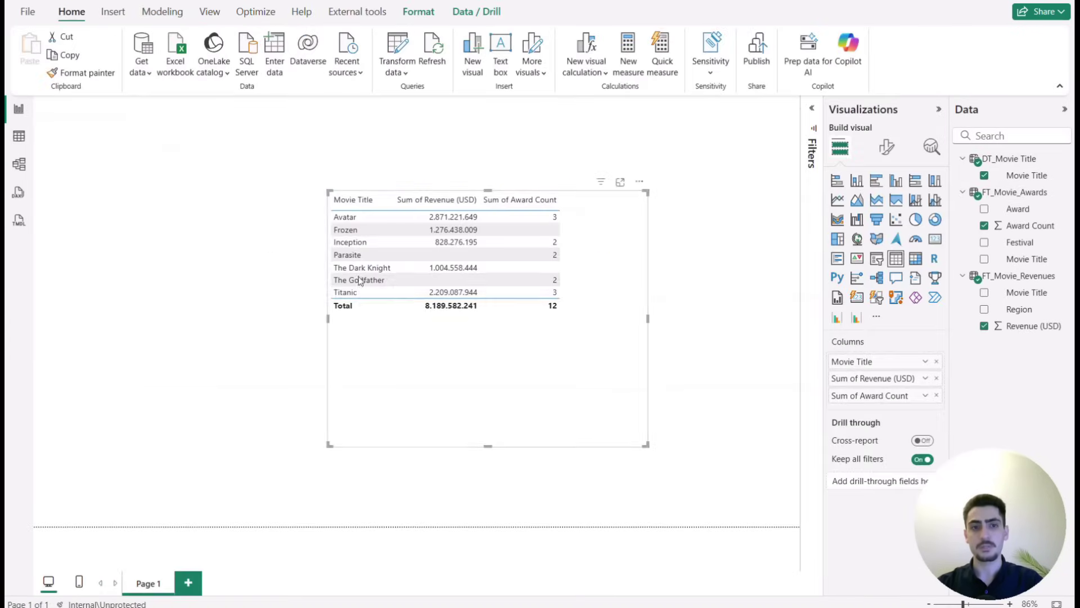
left_click_drag(521, 437, 499, 388)
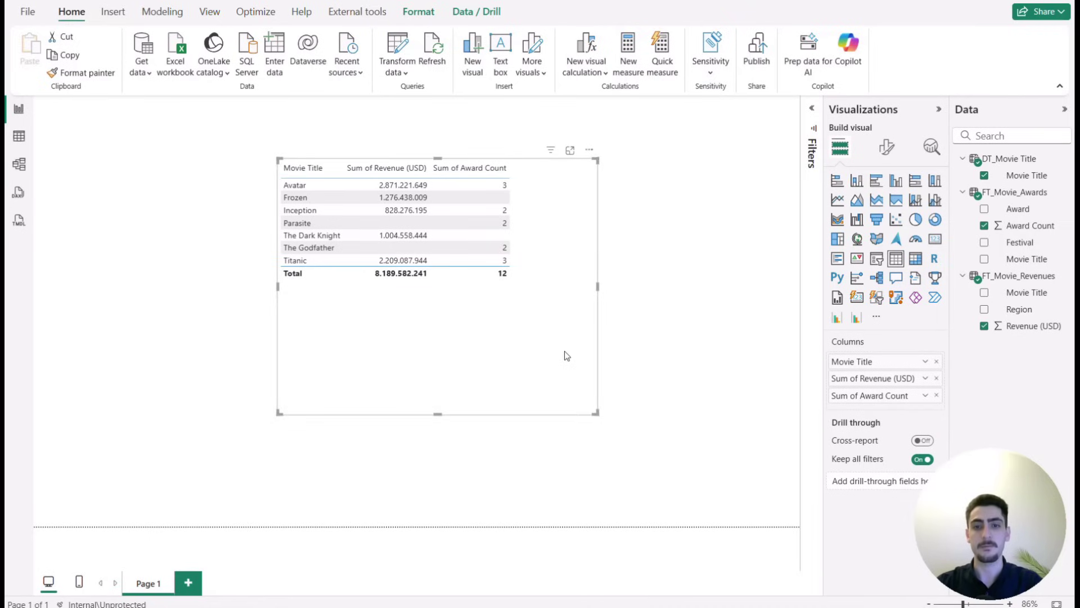
left_click_drag(565, 354, 552, 369)
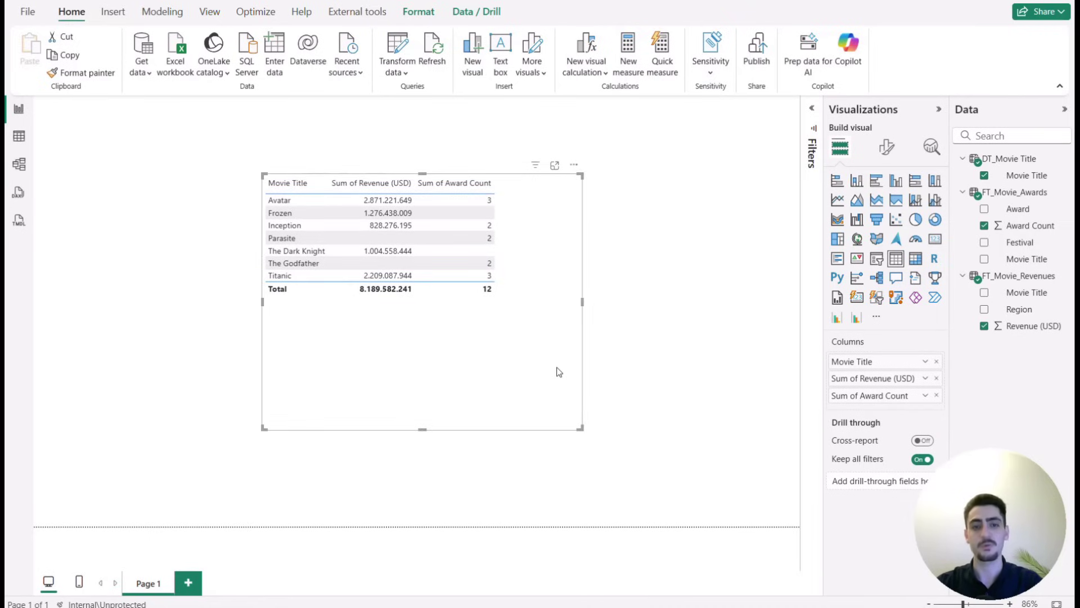